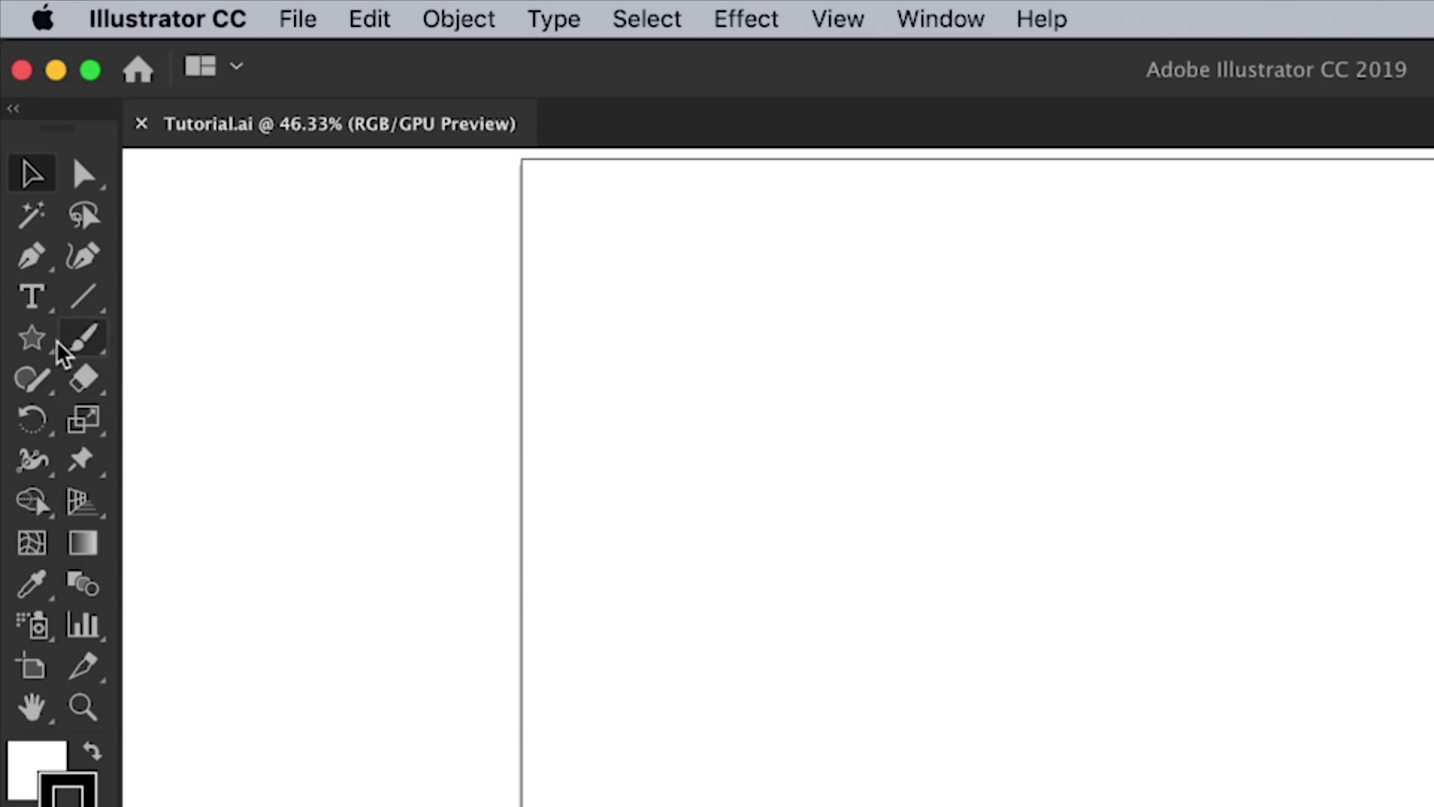
# Step: Draw a four-point star with radii of 25 px and 50 px on the artboard
pyautogui.click(34, 336)
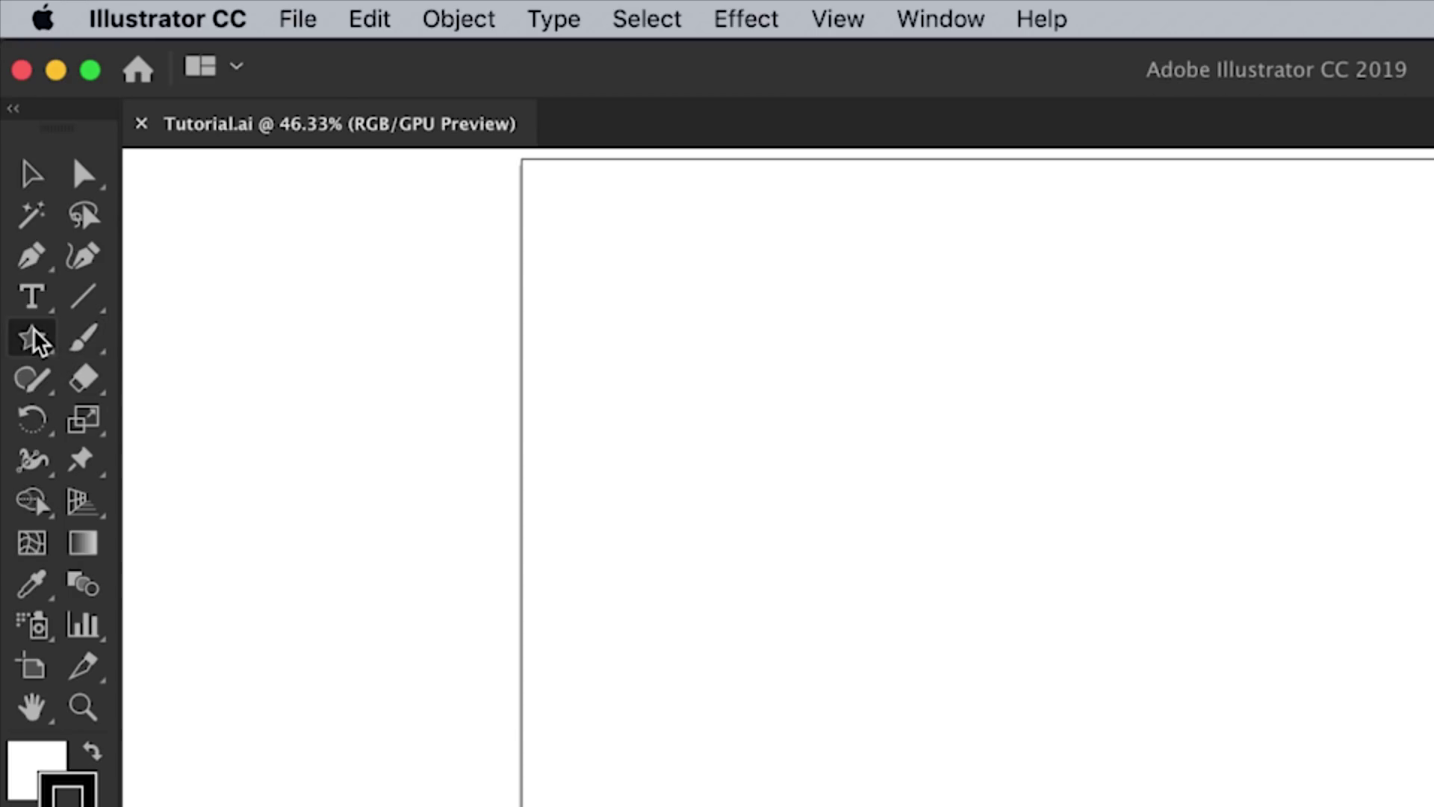
pyautogui.moveTo(34, 340); pyautogui.dragTo(189, 504)
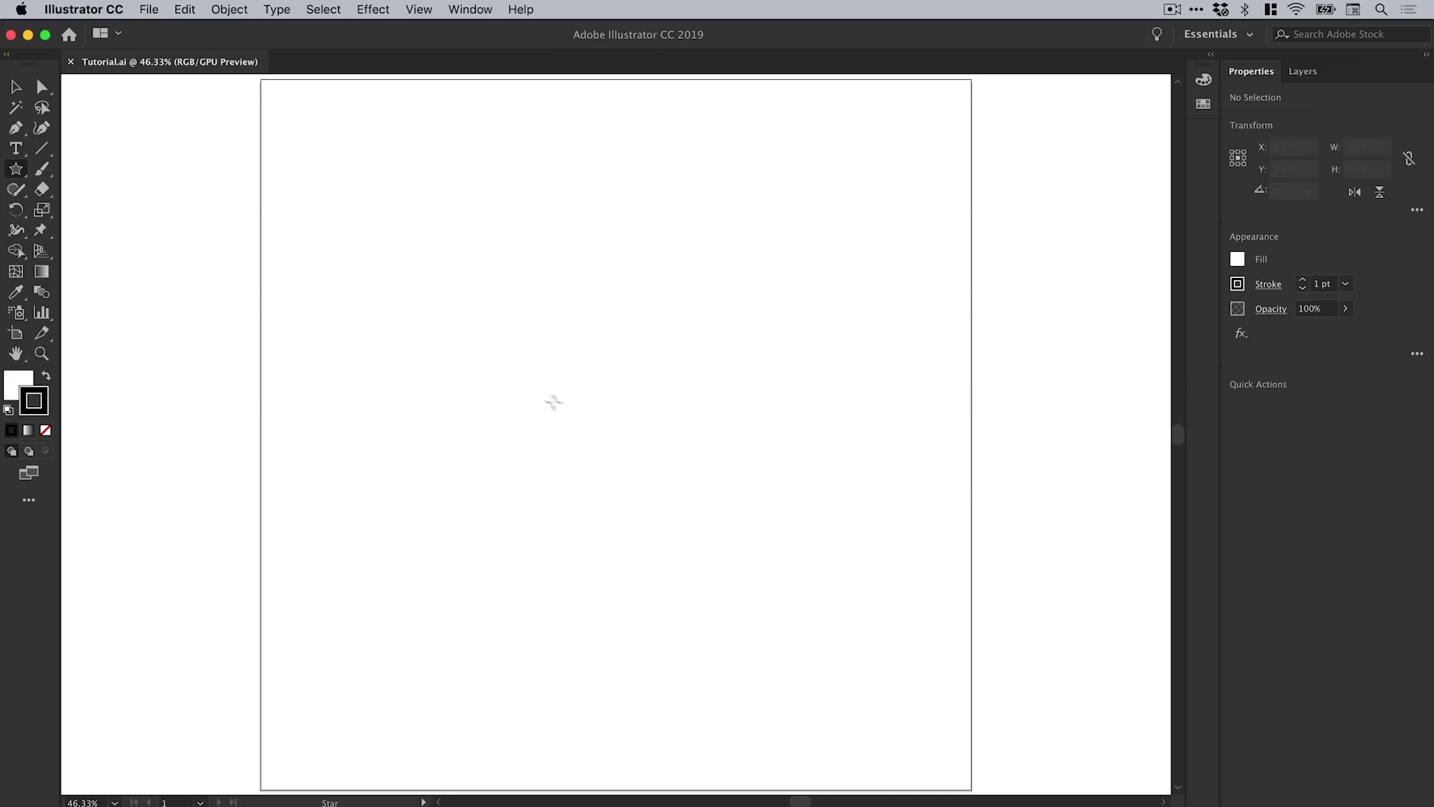
pyautogui.click(601, 414)
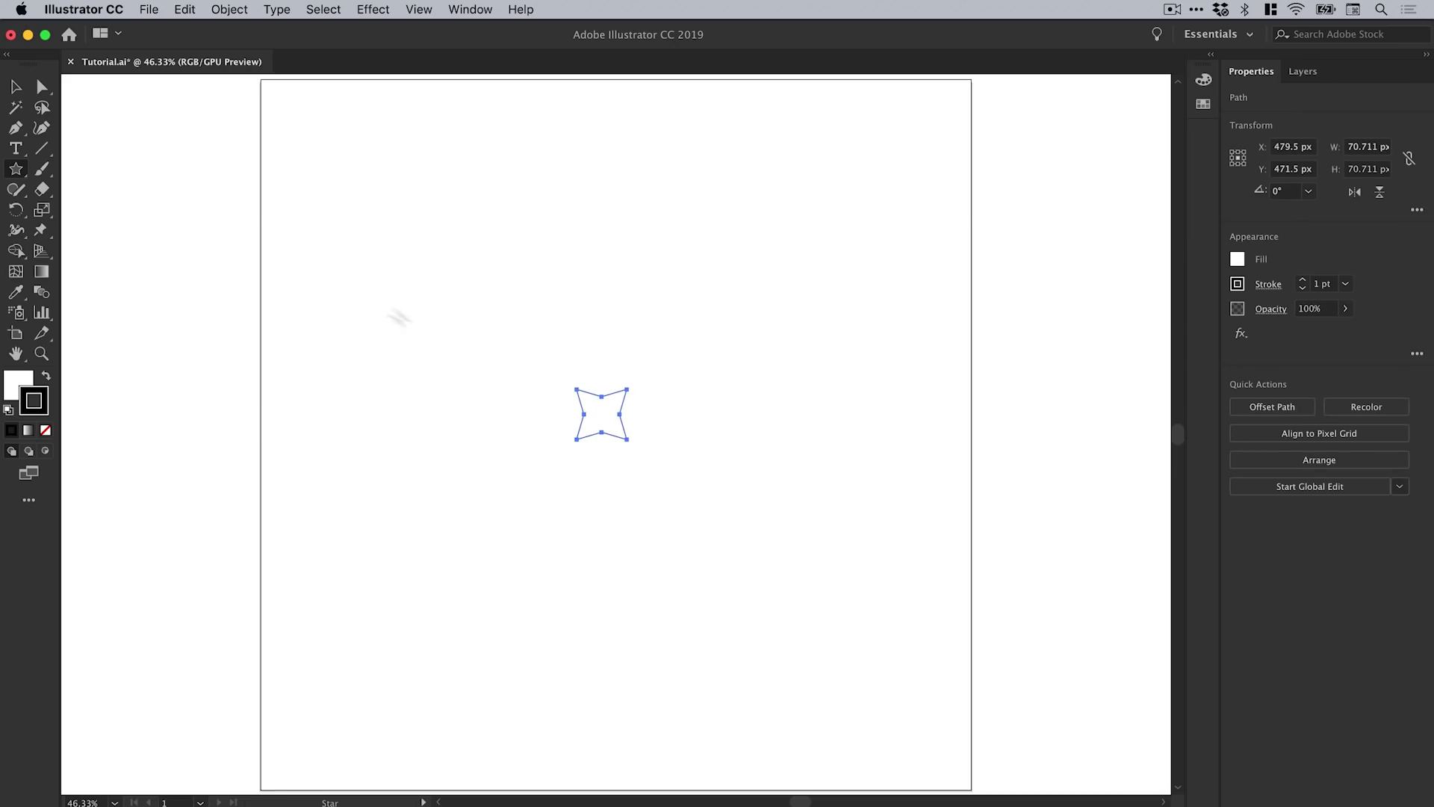
# Step: Scale the star to about 414 px, centre it at 500,500 px and rotate it 45°
pyautogui.click(15, 86)
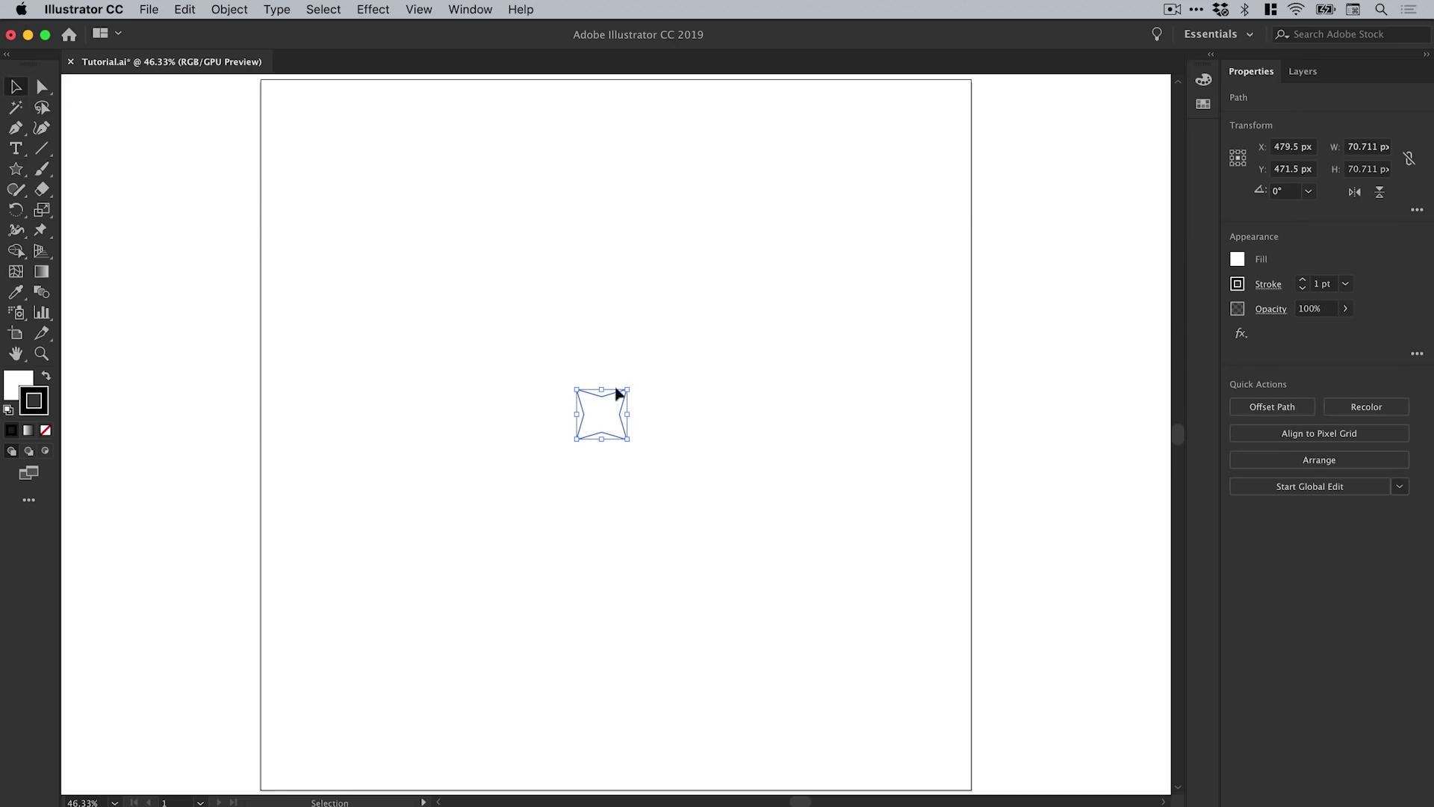
pyautogui.moveTo(626, 388); pyautogui.dragTo(758, 316)
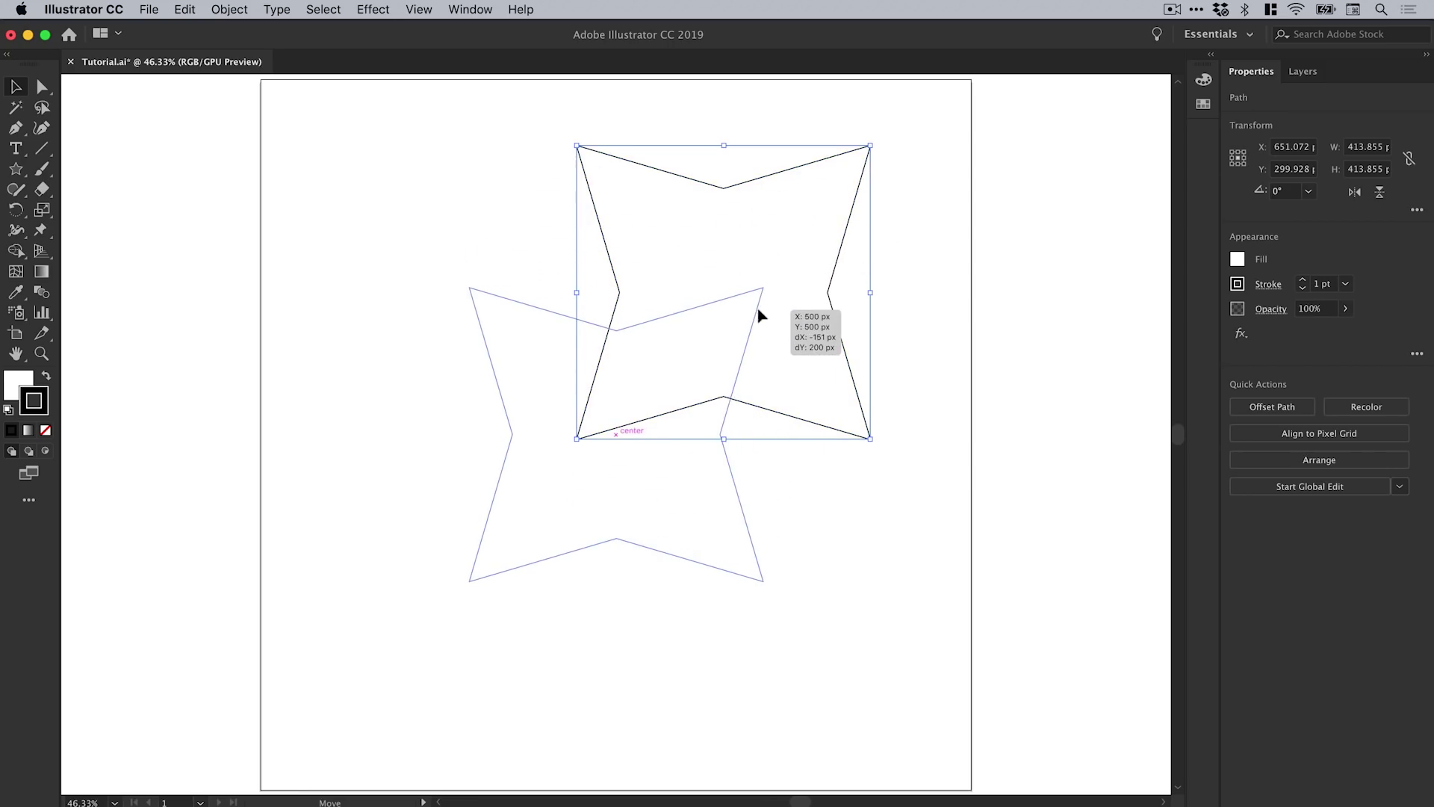
pyautogui.moveTo(758, 315); pyautogui.dragTo(758, 315)
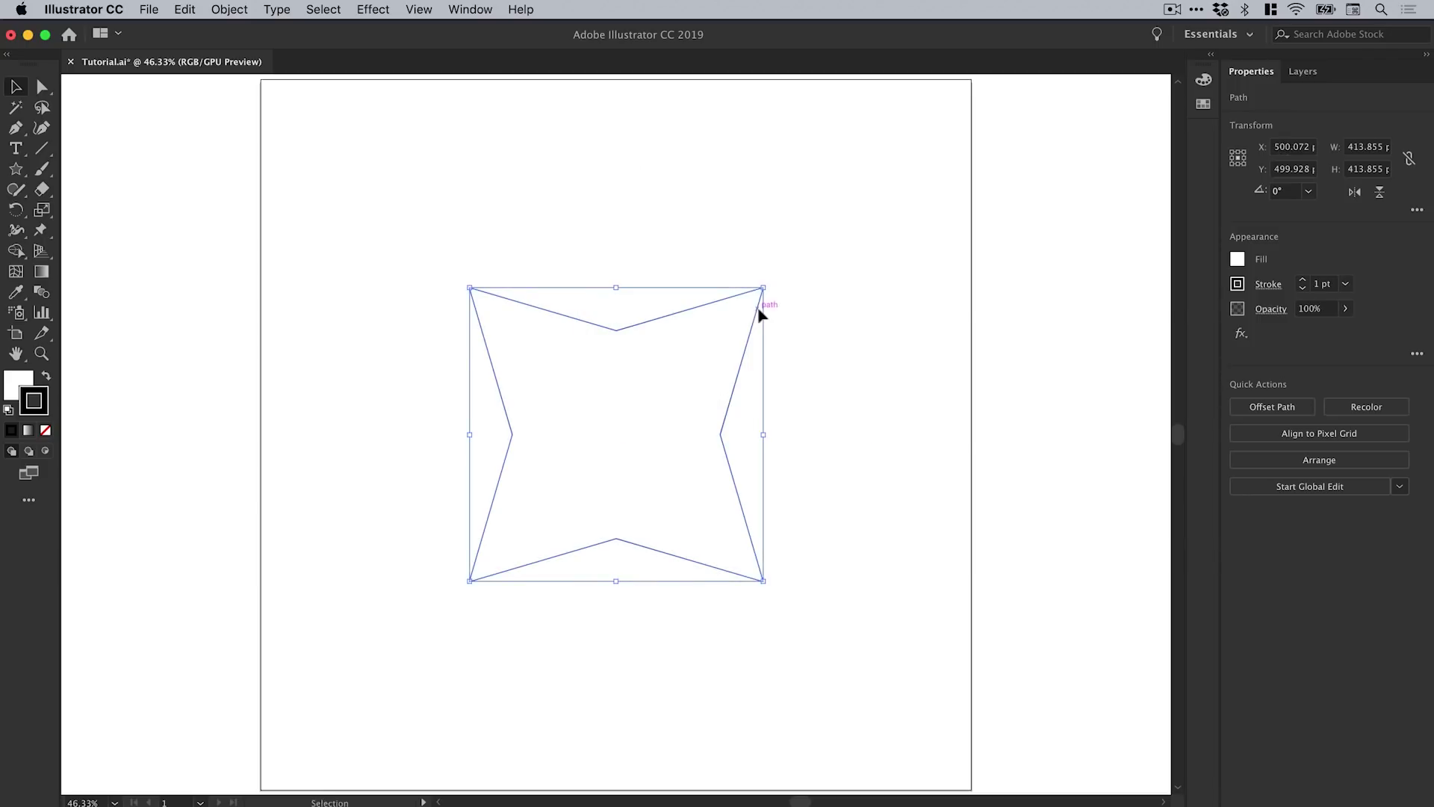
pyautogui.moveTo(769, 280); pyautogui.dragTo(828, 456)
# Step: Set the star's fill to None and bring the Stroke swatch to the front
pyautogui.click(818, 338)
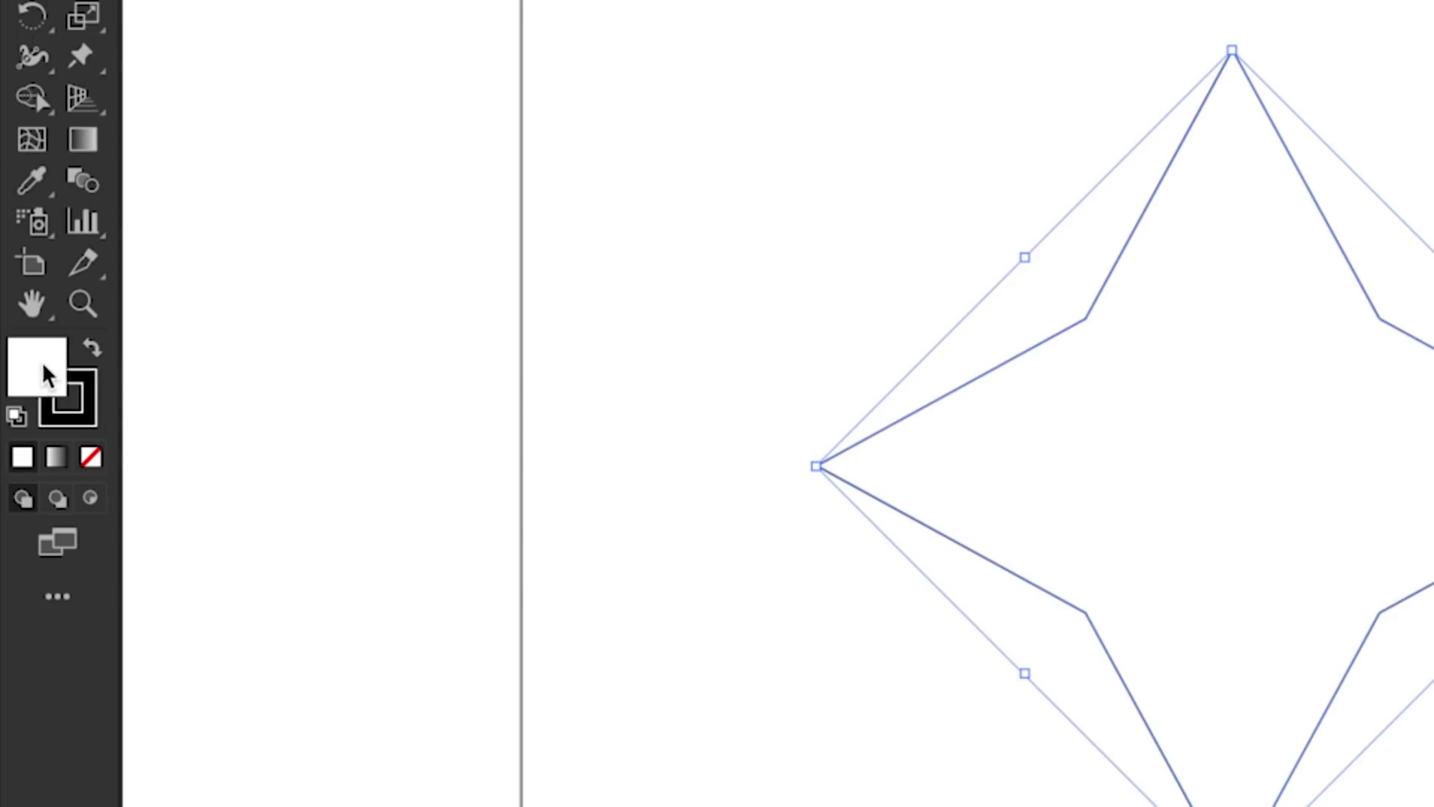
pyautogui.click(91, 474)
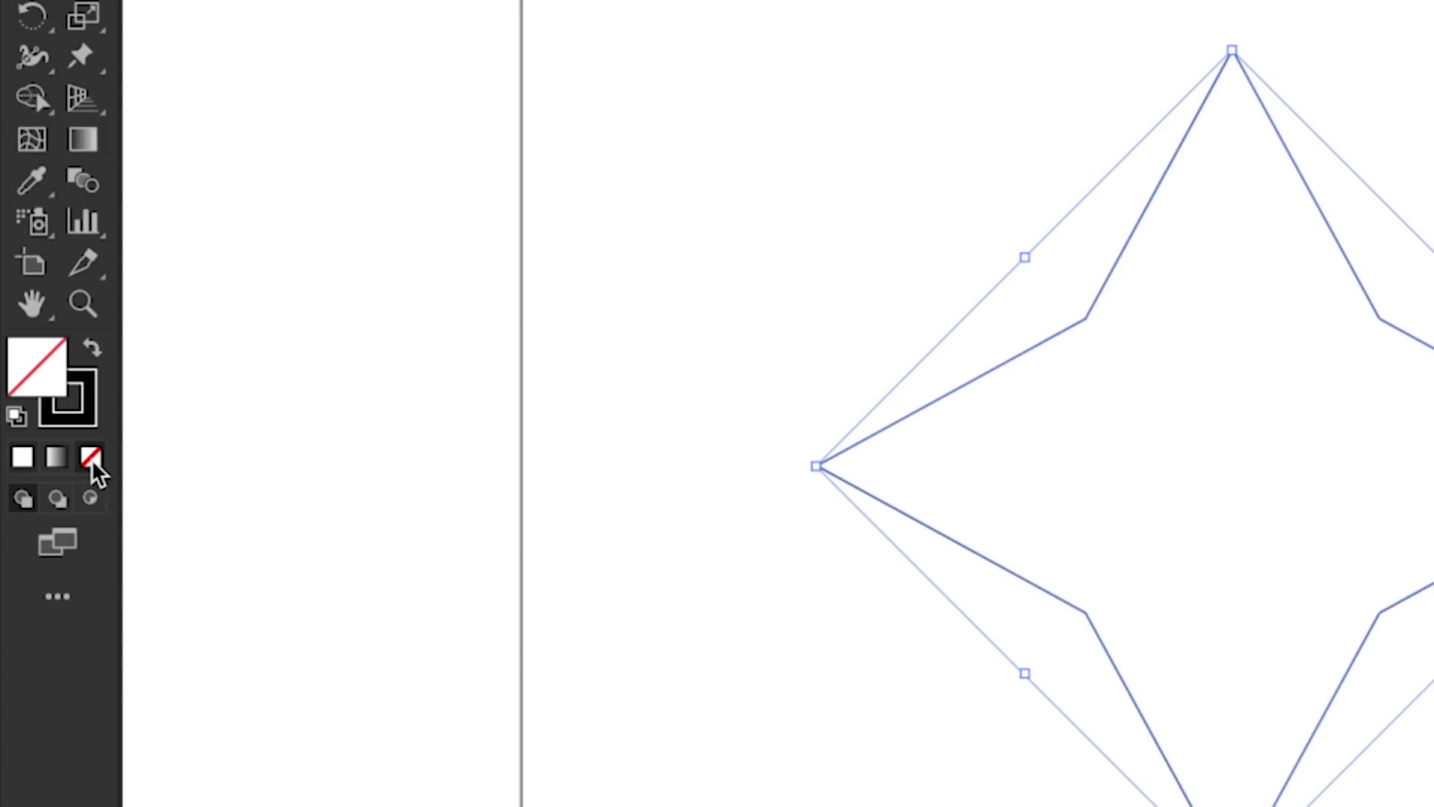
pyautogui.click(86, 407)
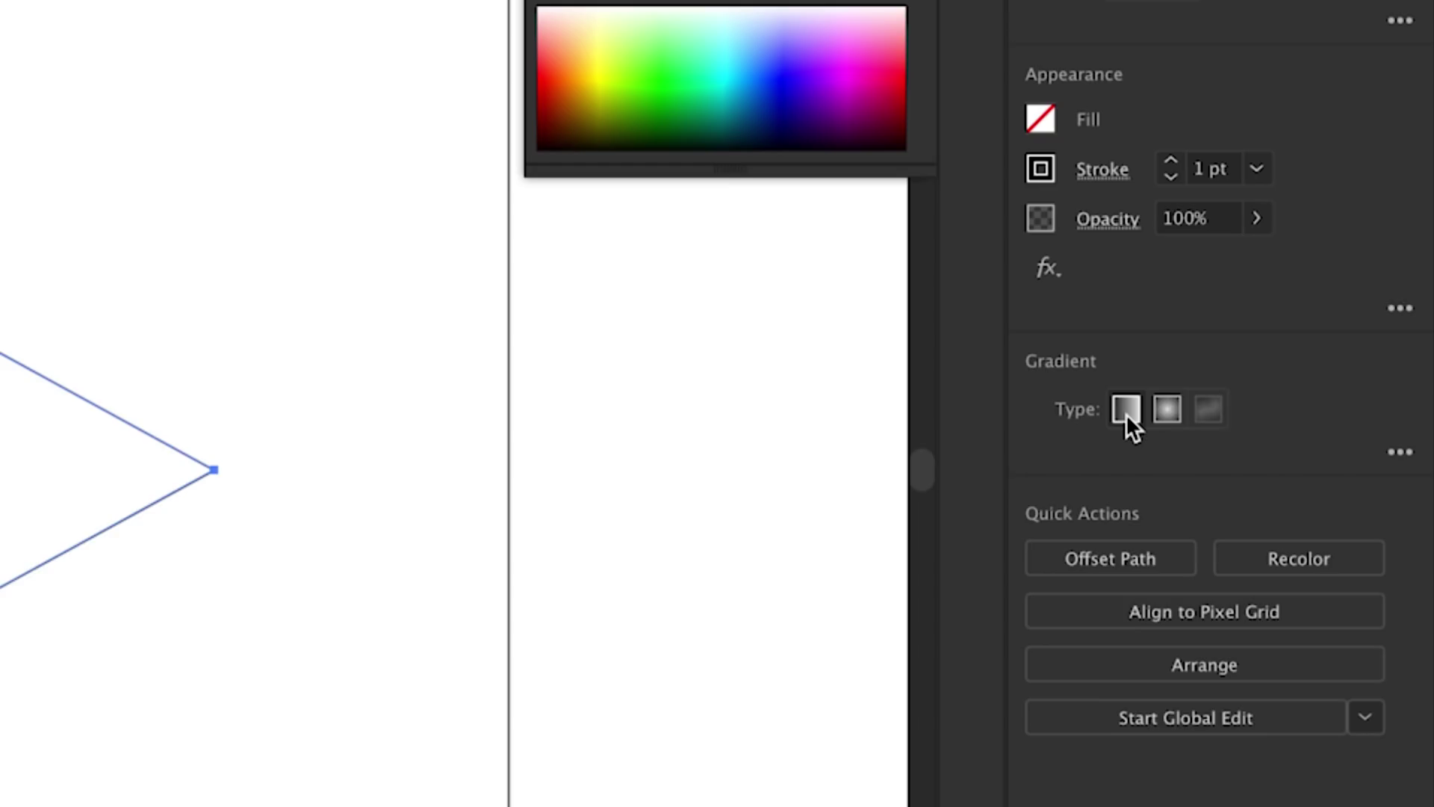
# Step: Apply a linear stroke gradient with a light blue start stop and a magenta (ED1E79) end stop
pyautogui.click(1127, 410)
pyautogui.click(1398, 452)
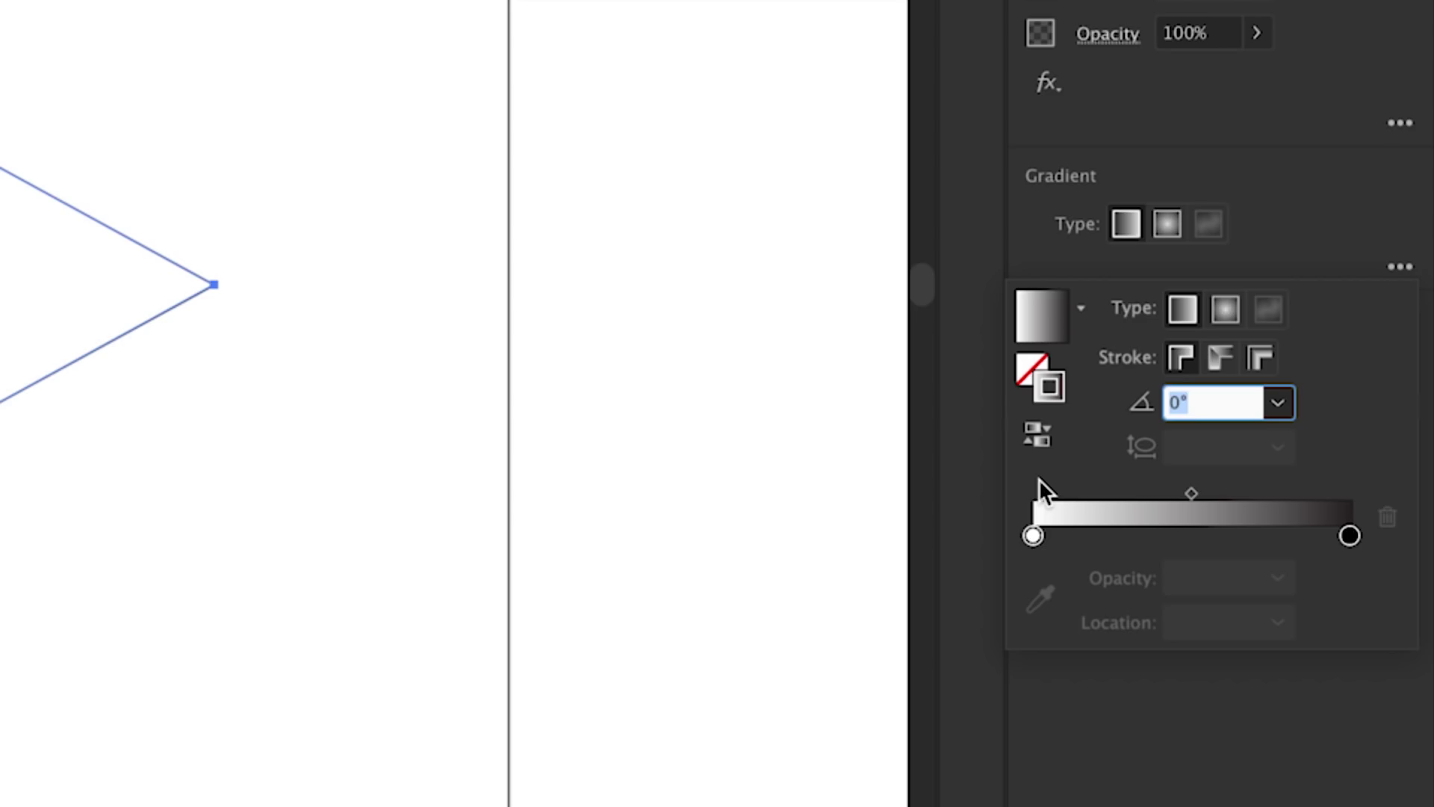
pyautogui.click(1032, 538)
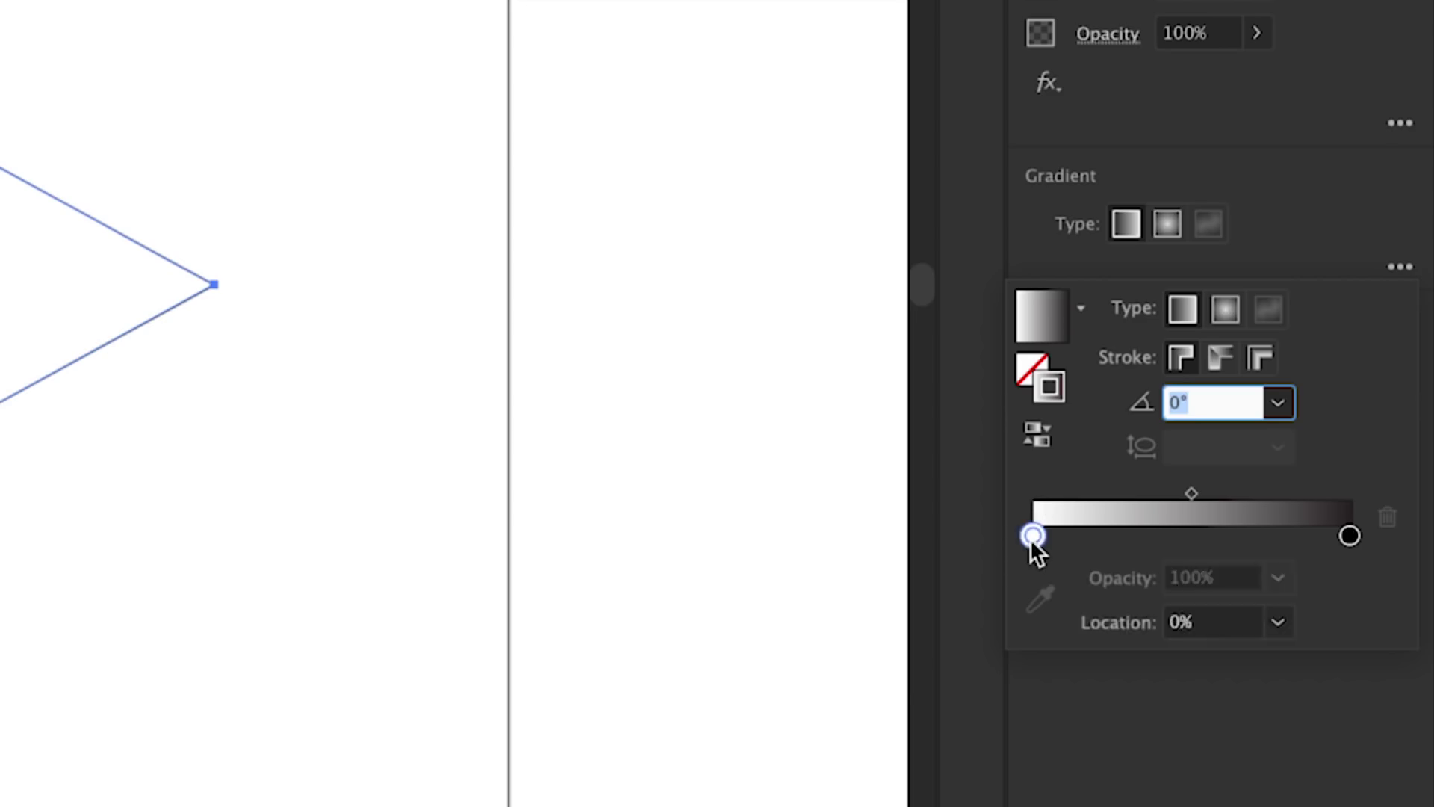
pyautogui.doubleClick(1031, 537)
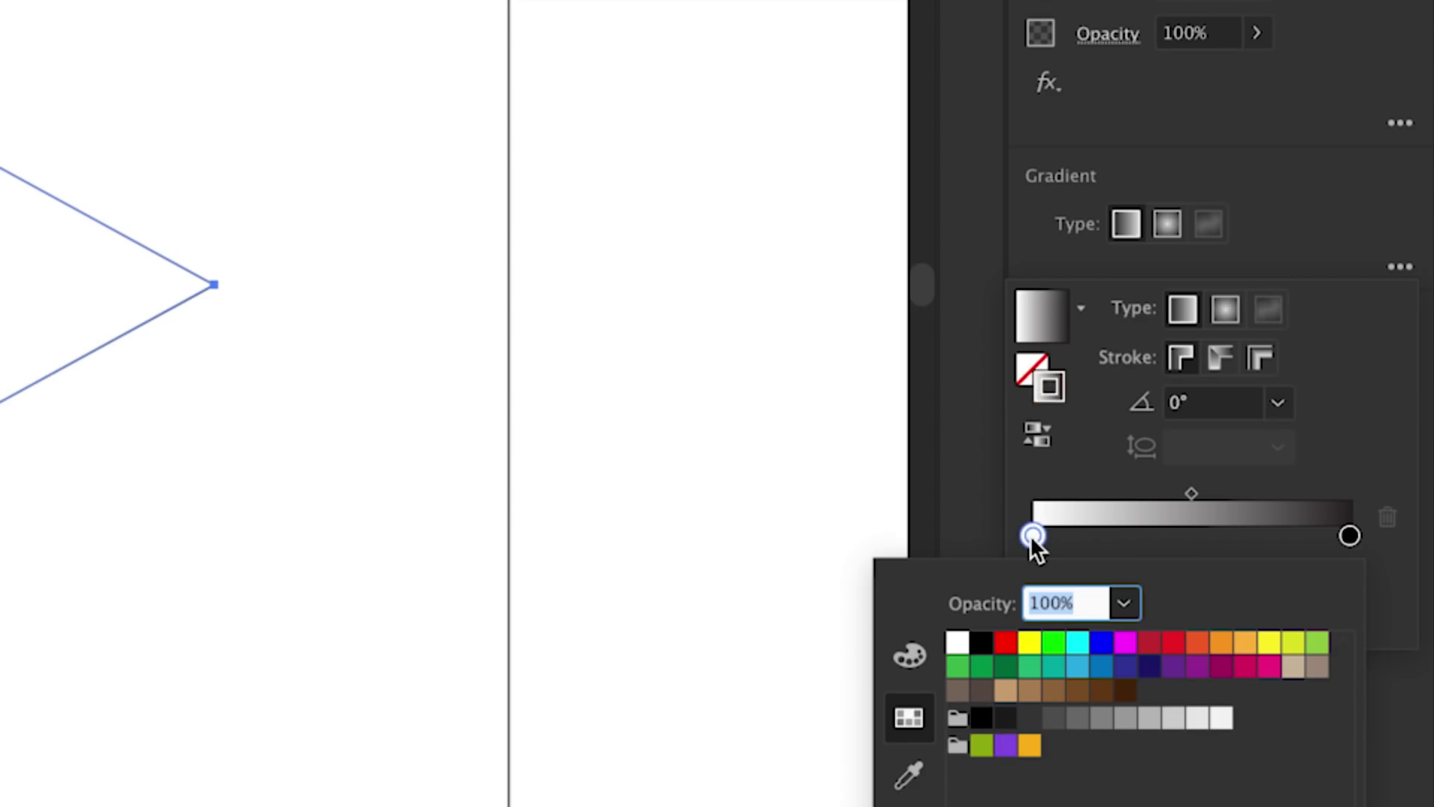
pyautogui.click(1080, 671)
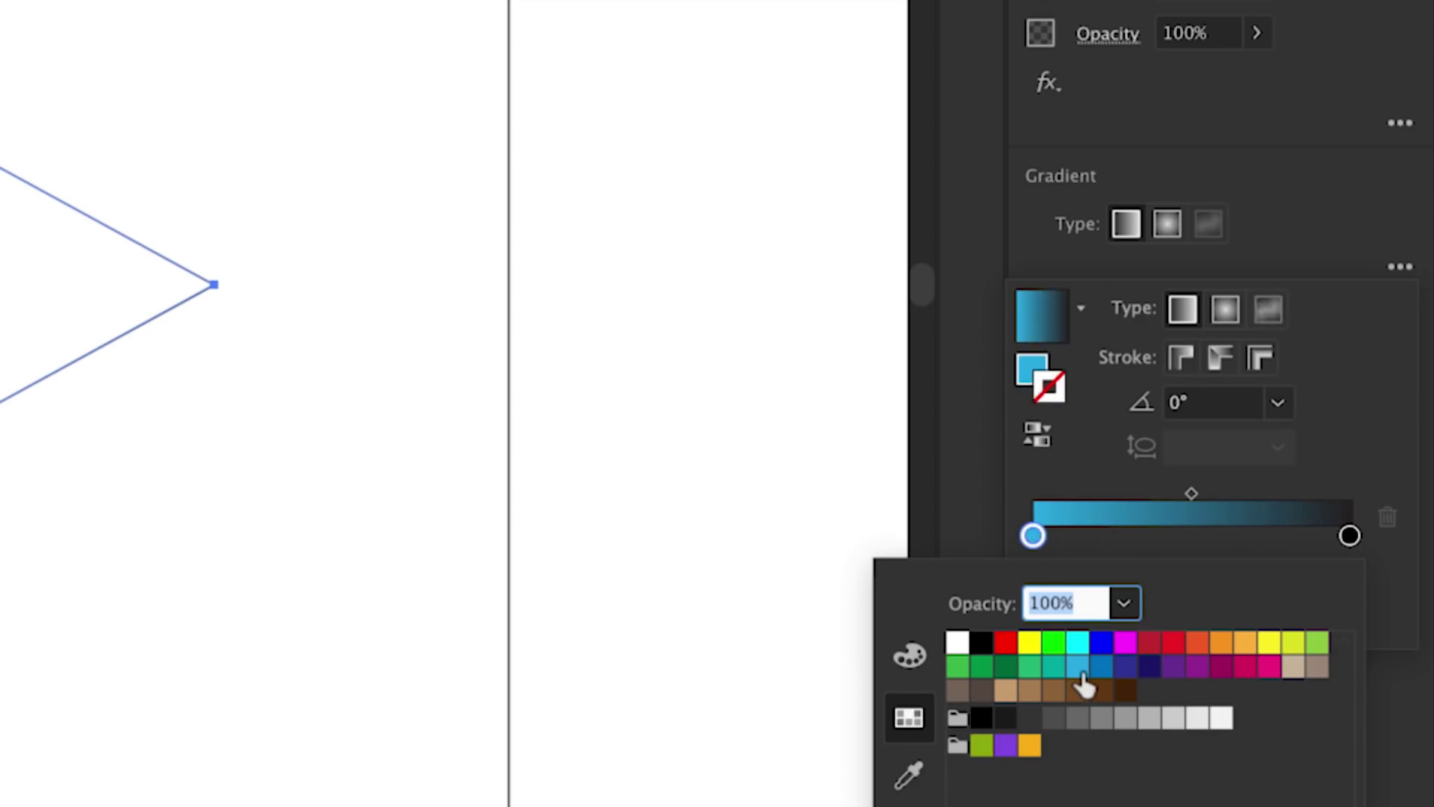
pyautogui.click(1347, 536)
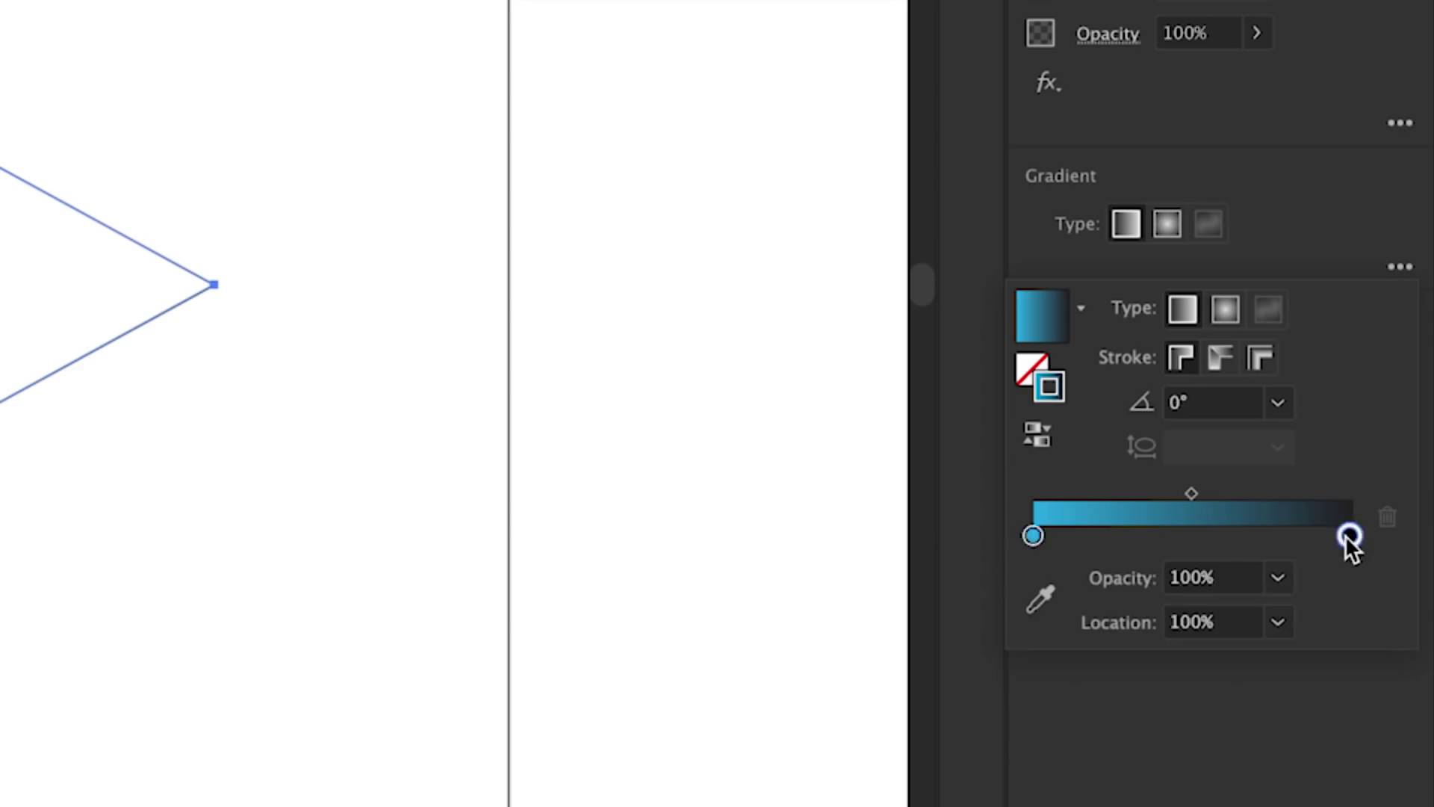
pyautogui.doubleClick(1347, 536)
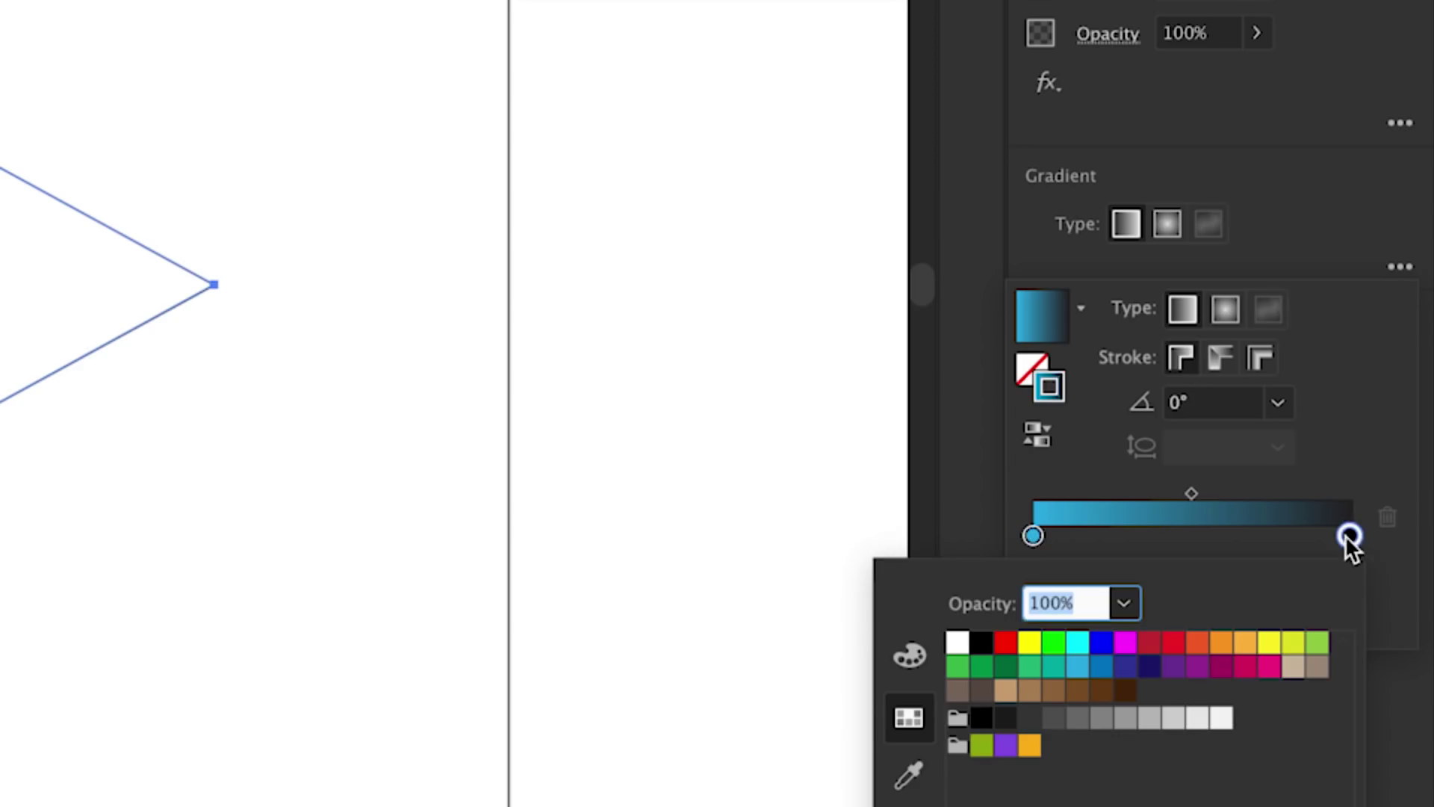
pyautogui.click(1270, 667)
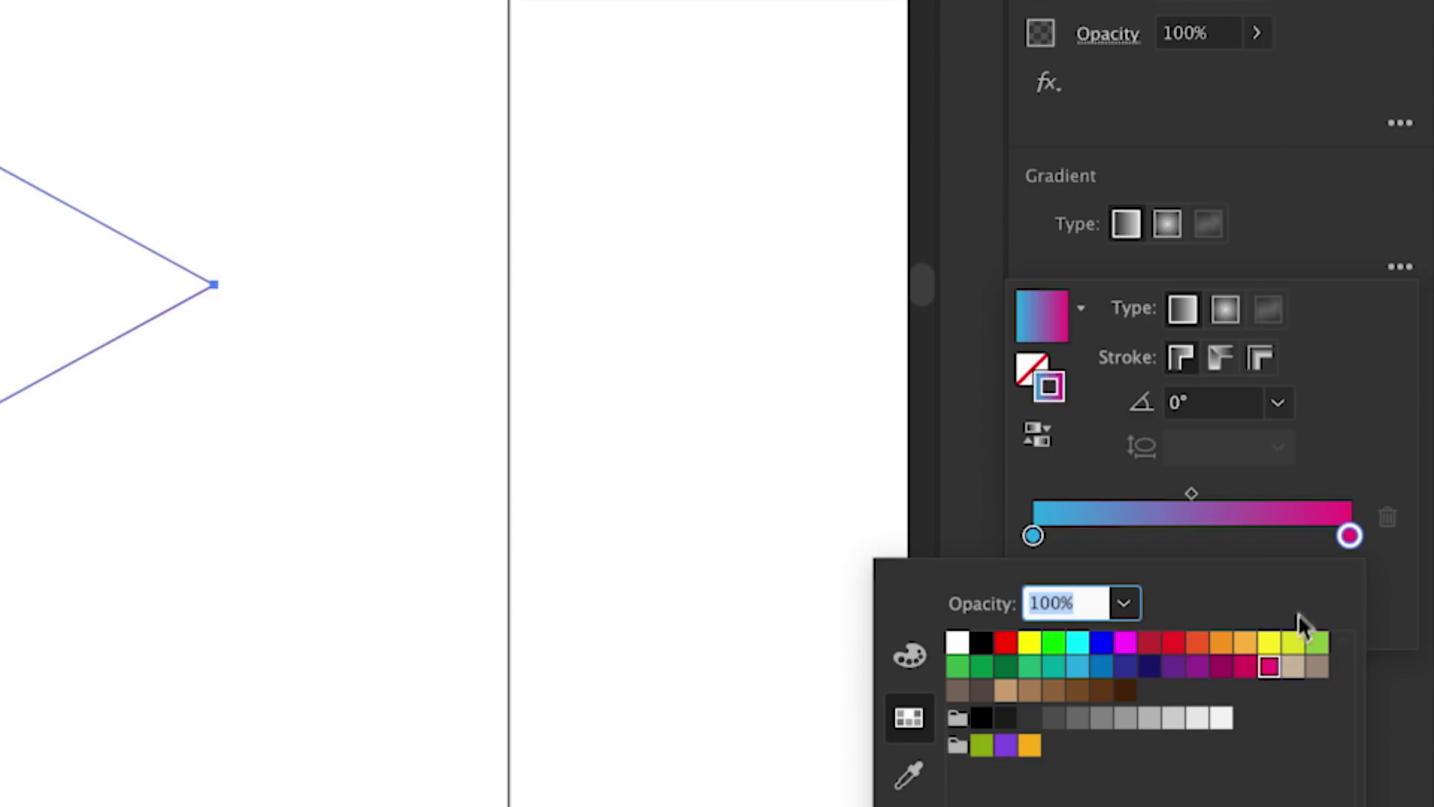
pyautogui.click(1349, 535)
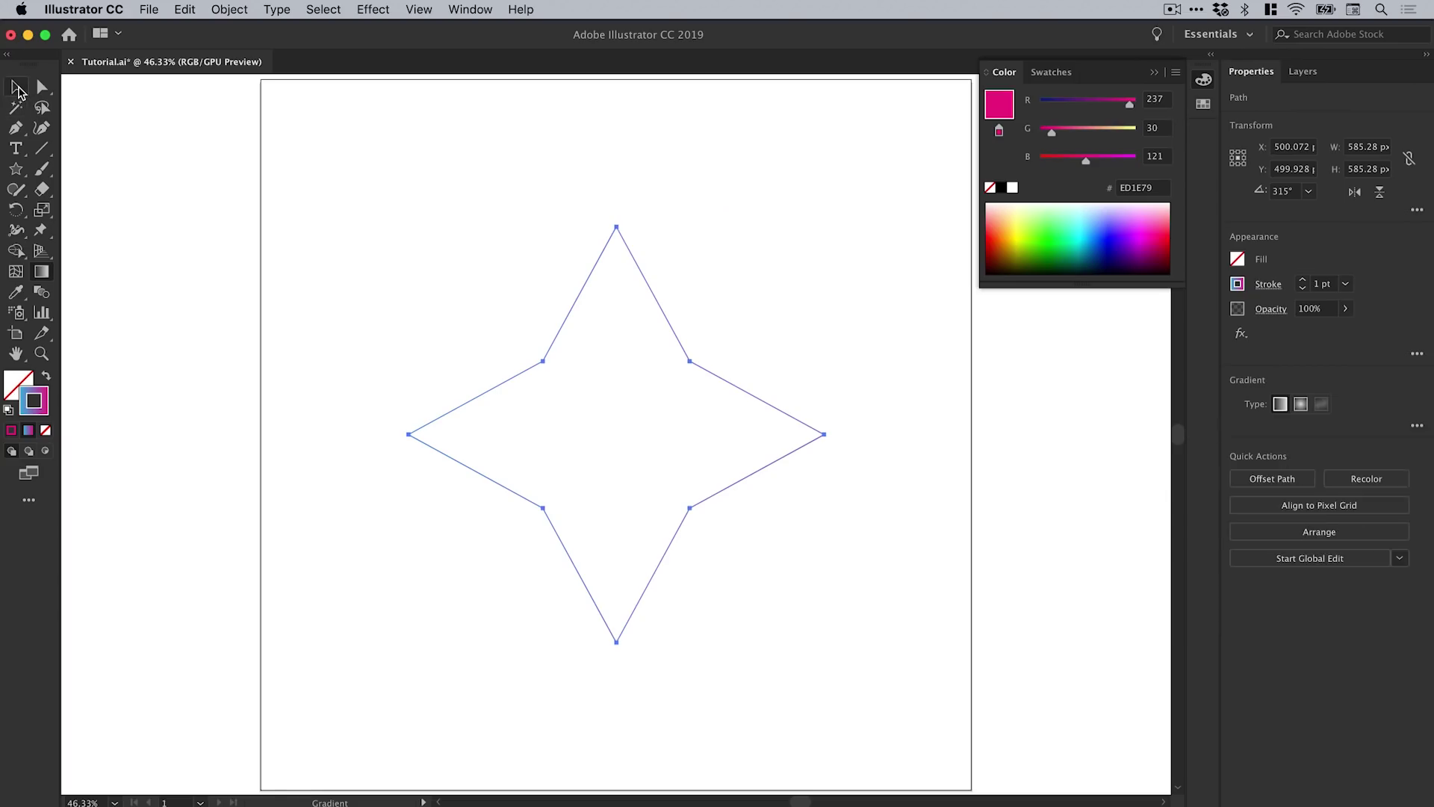
# Step: Reselect the star and increase its stroke weight to 4 pt
pyautogui.click(18, 91)
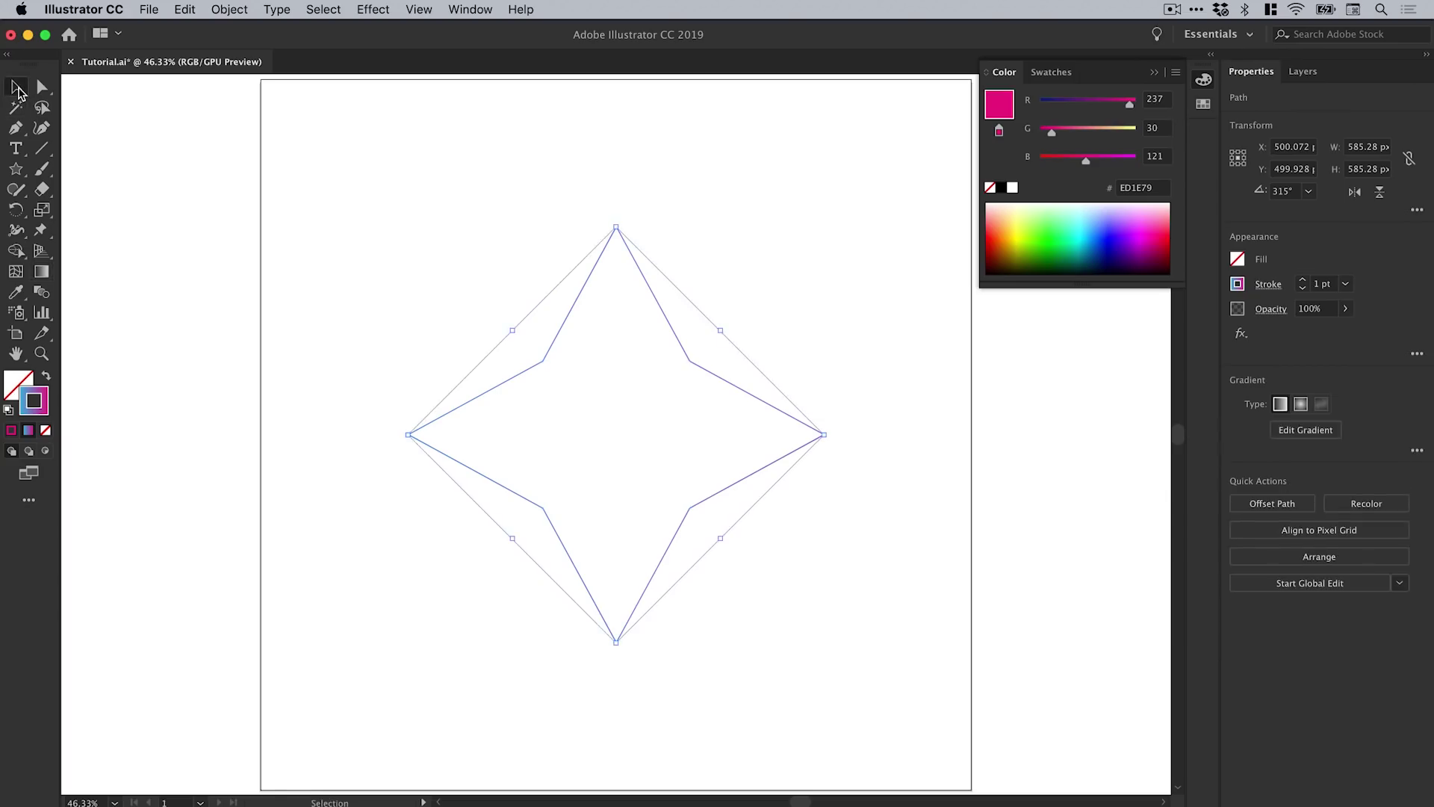
pyautogui.click(1203, 80)
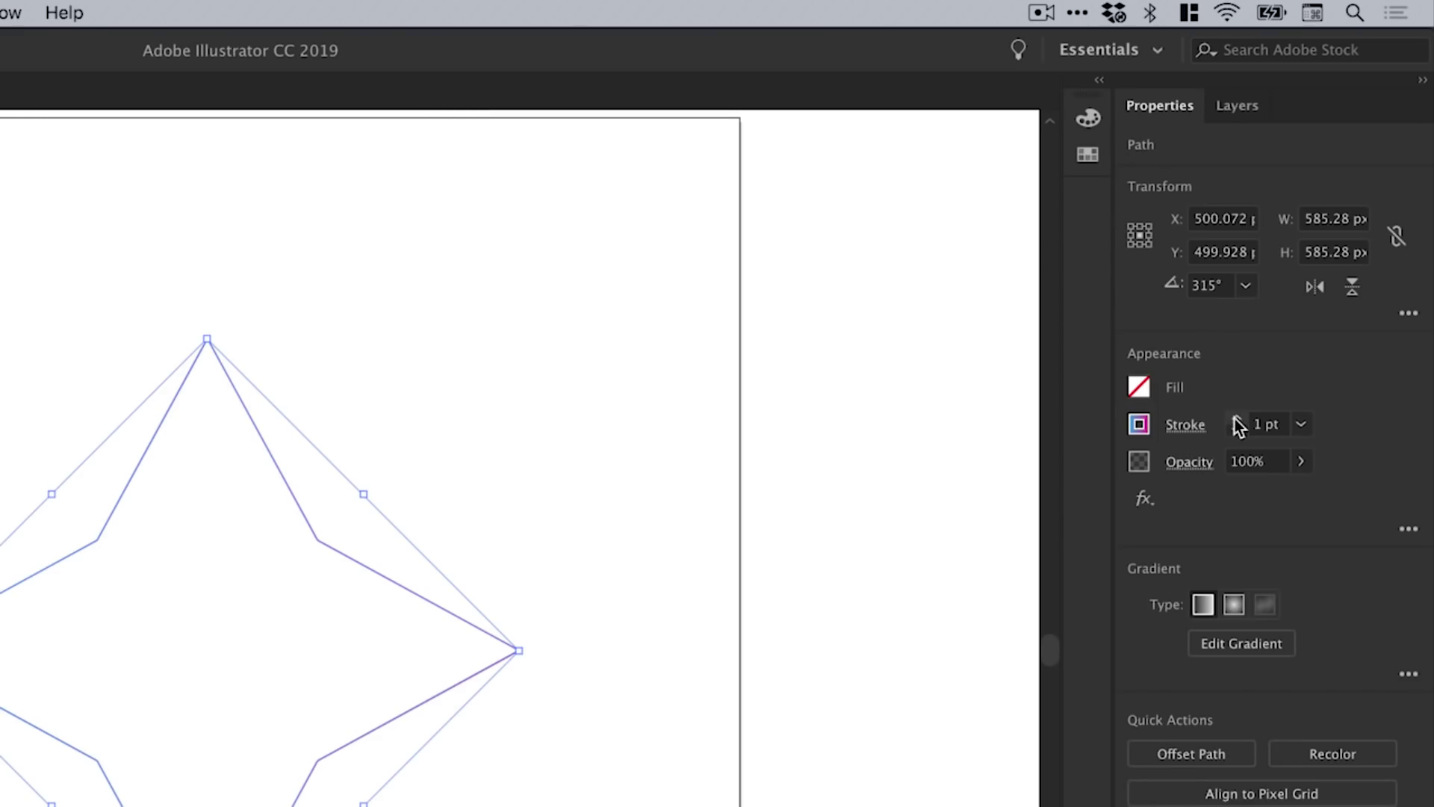
pyautogui.click(1234, 420)
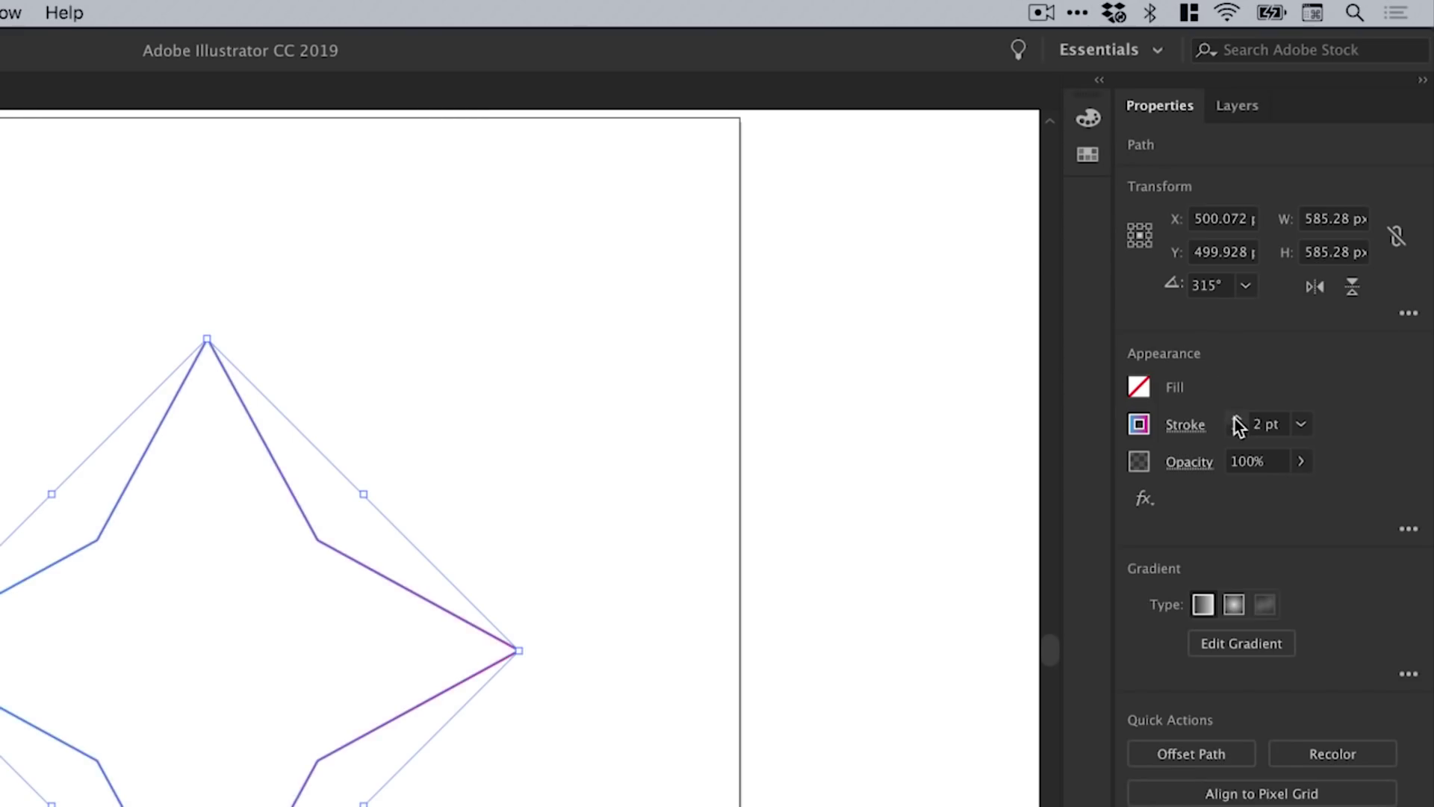
pyautogui.click(1235, 419)
pyautogui.click(1235, 420)
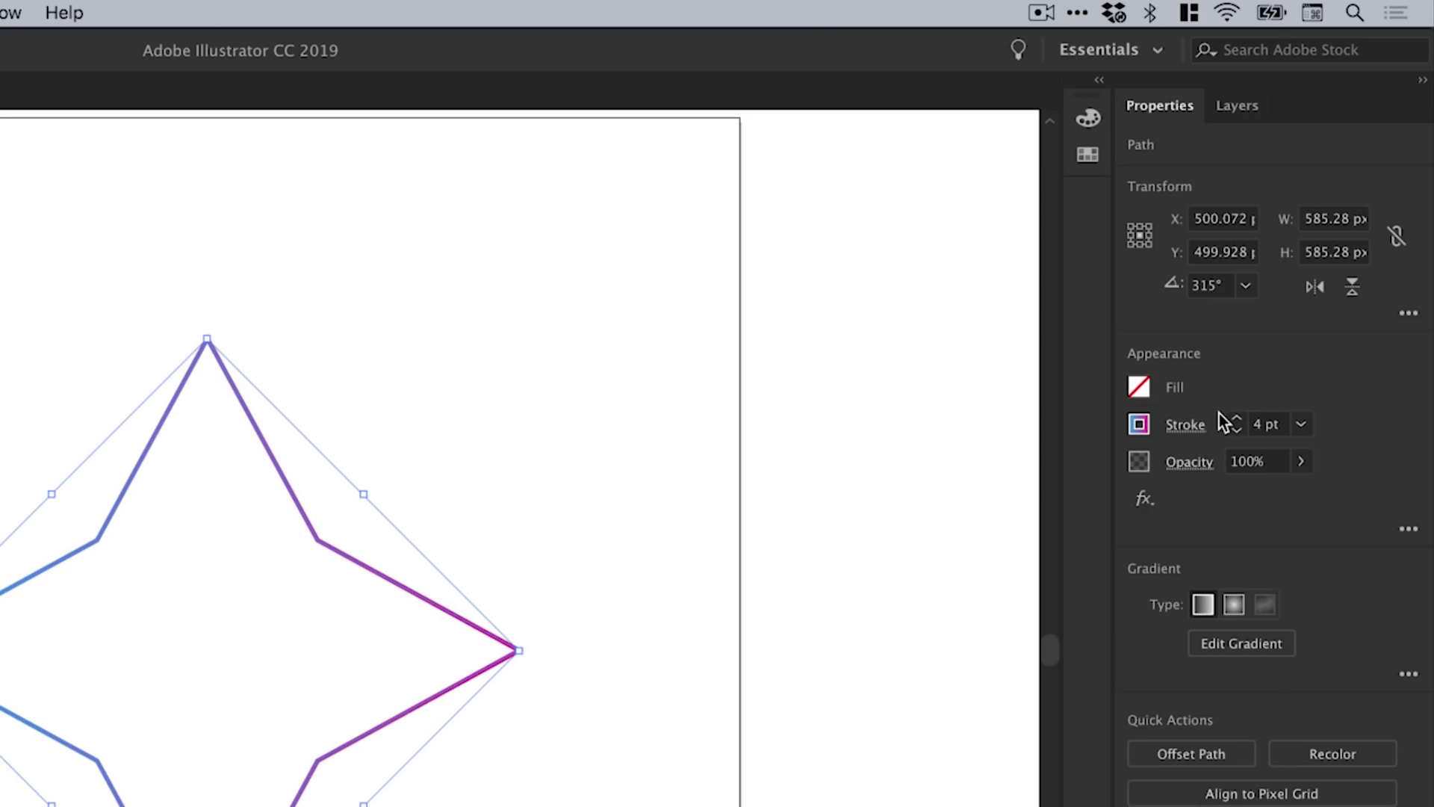
# Step: Show the Stroke panel's full options, then close the panel and deselect the star
pyautogui.click(262, 15)
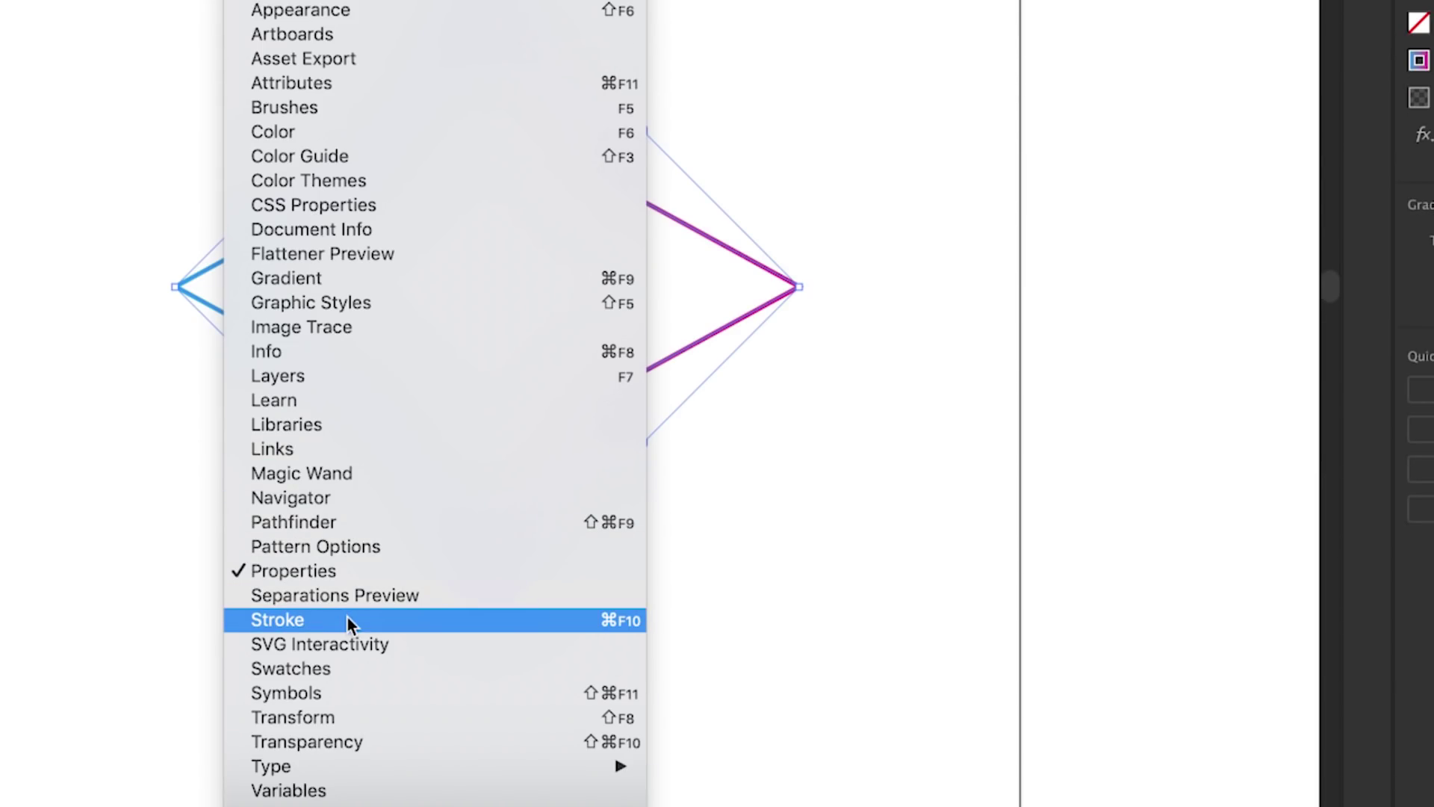
pyautogui.click(348, 618)
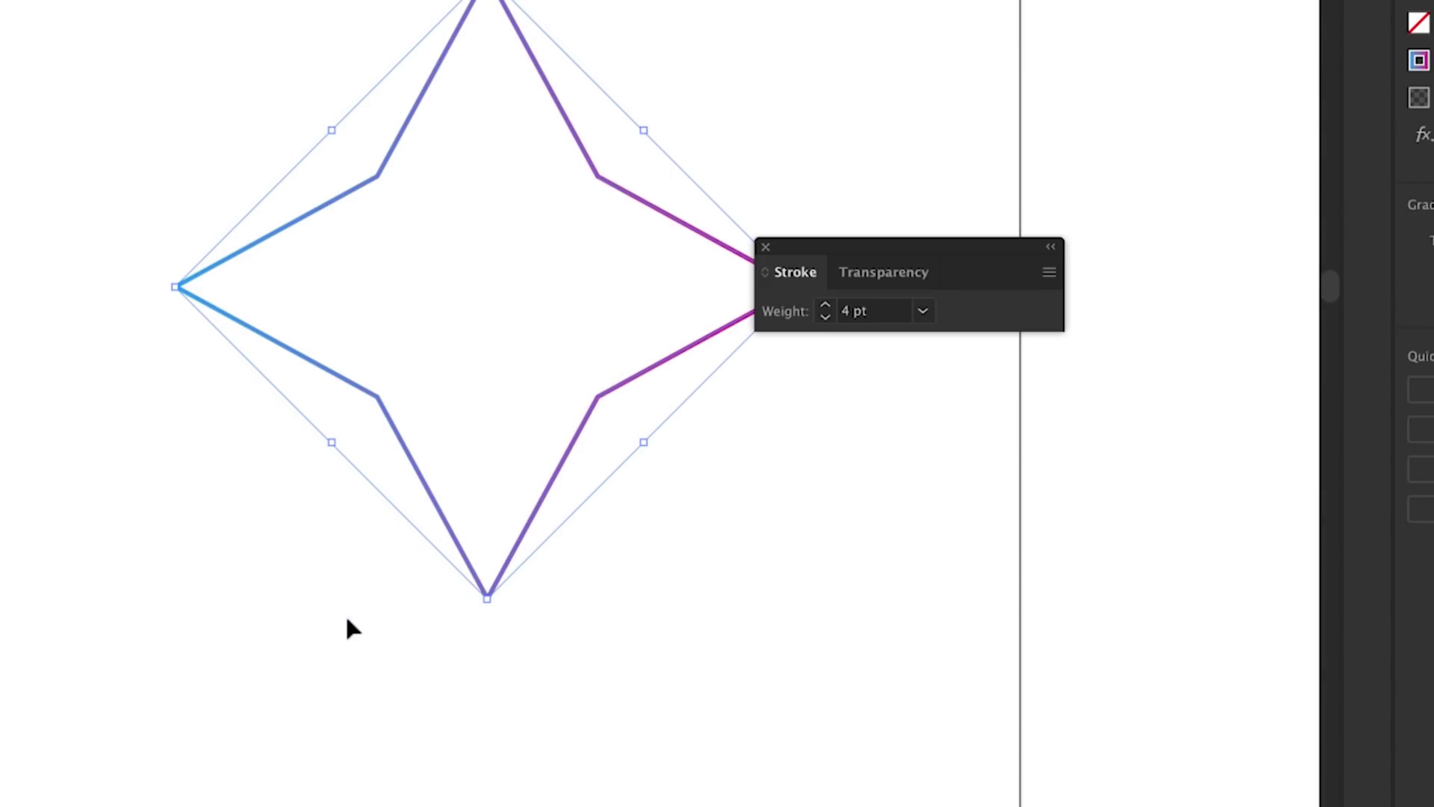
pyautogui.click(1049, 272)
pyautogui.click(1110, 275)
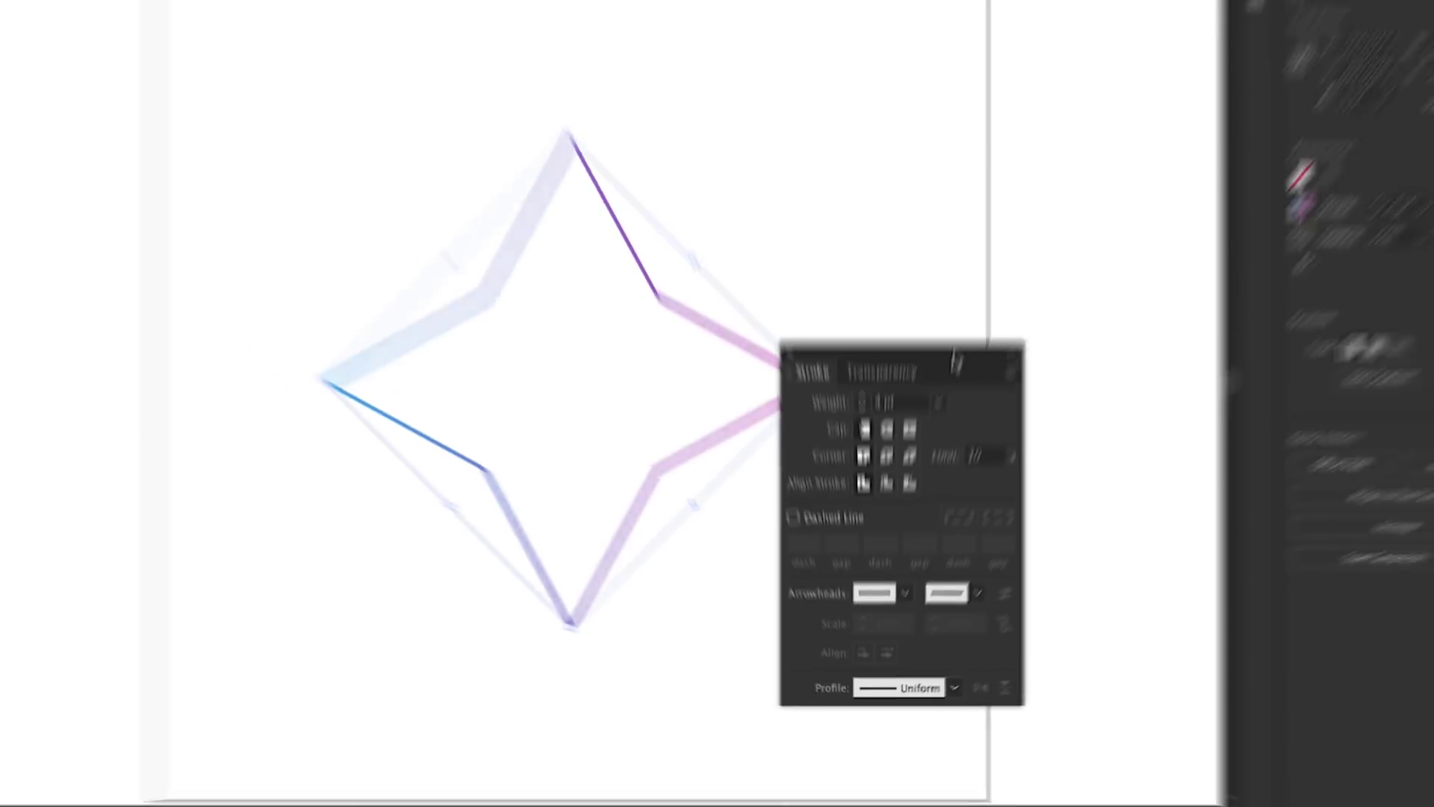
pyautogui.moveTo(956, 364)
pyautogui.mouseDown()
pyautogui.moveTo(1040, 178)
pyautogui.moveTo(1096, 126)
pyautogui.moveTo(1204, 142)
pyautogui.moveTo(1091, 106)
pyautogui.mouseUp()
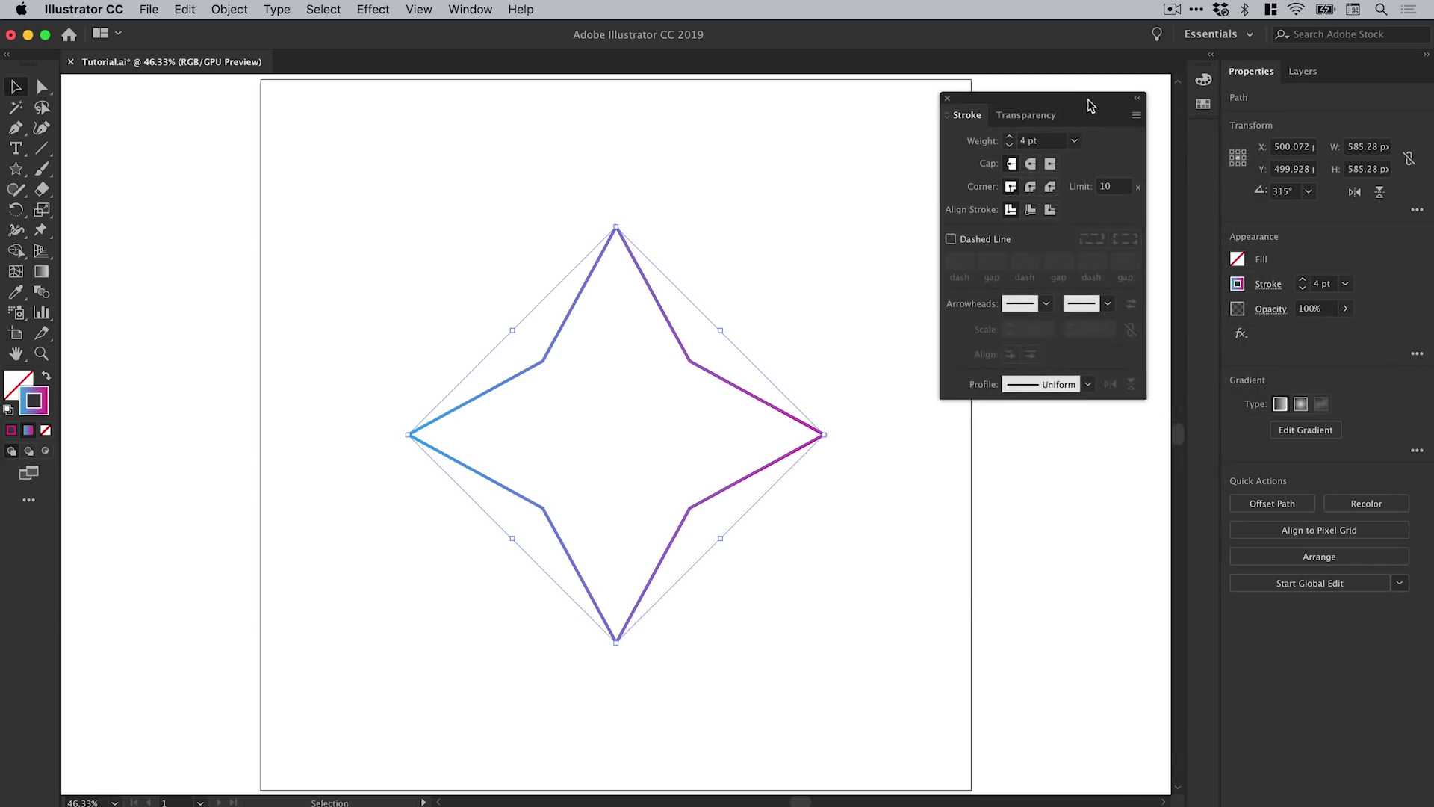
pyautogui.click(953, 99)
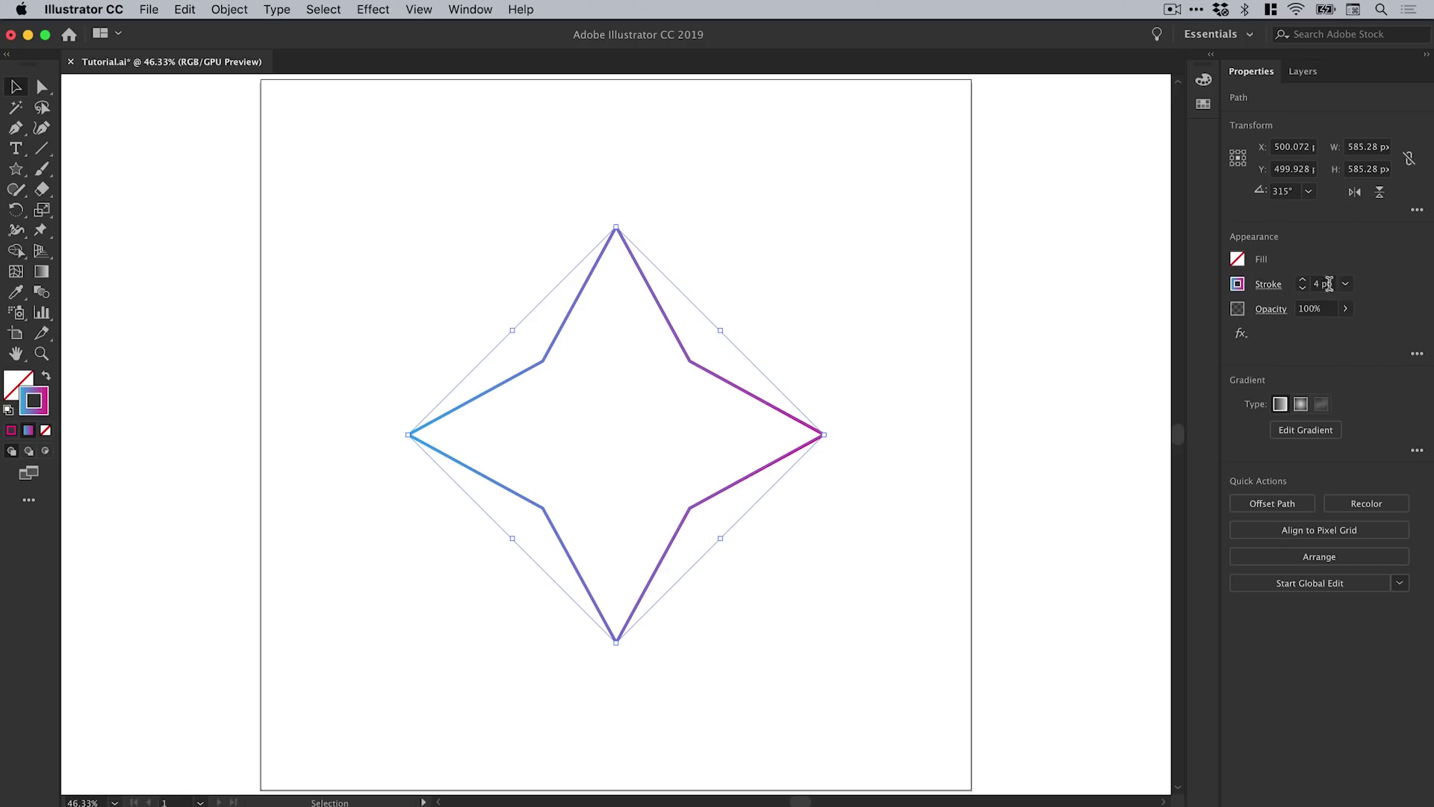
pyautogui.click(794, 286)
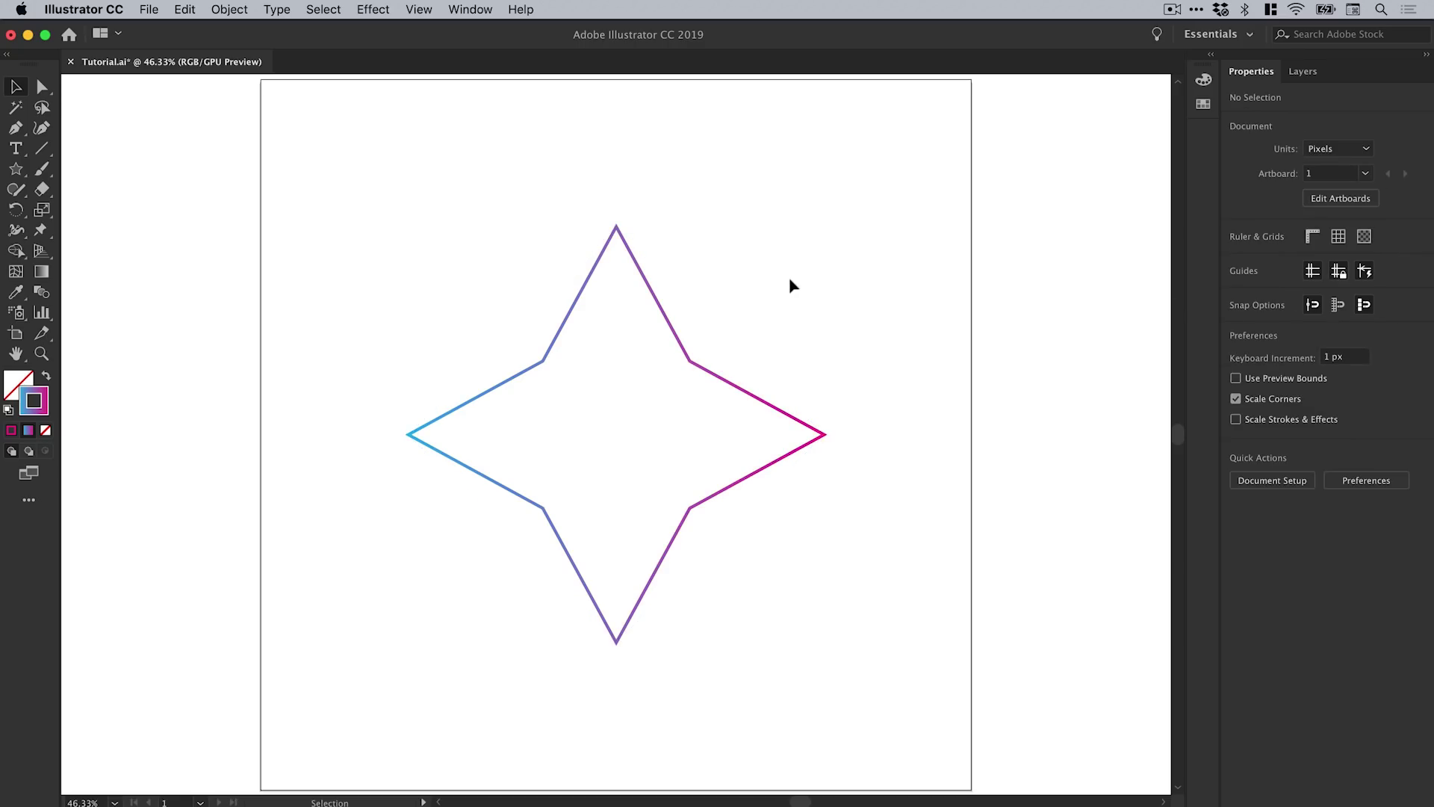
# Step: Select the star's corner points with Direct Selection and drag a Live Corner widget to round them
pyautogui.moveTo(789, 279); pyautogui.dragTo(661, 429)
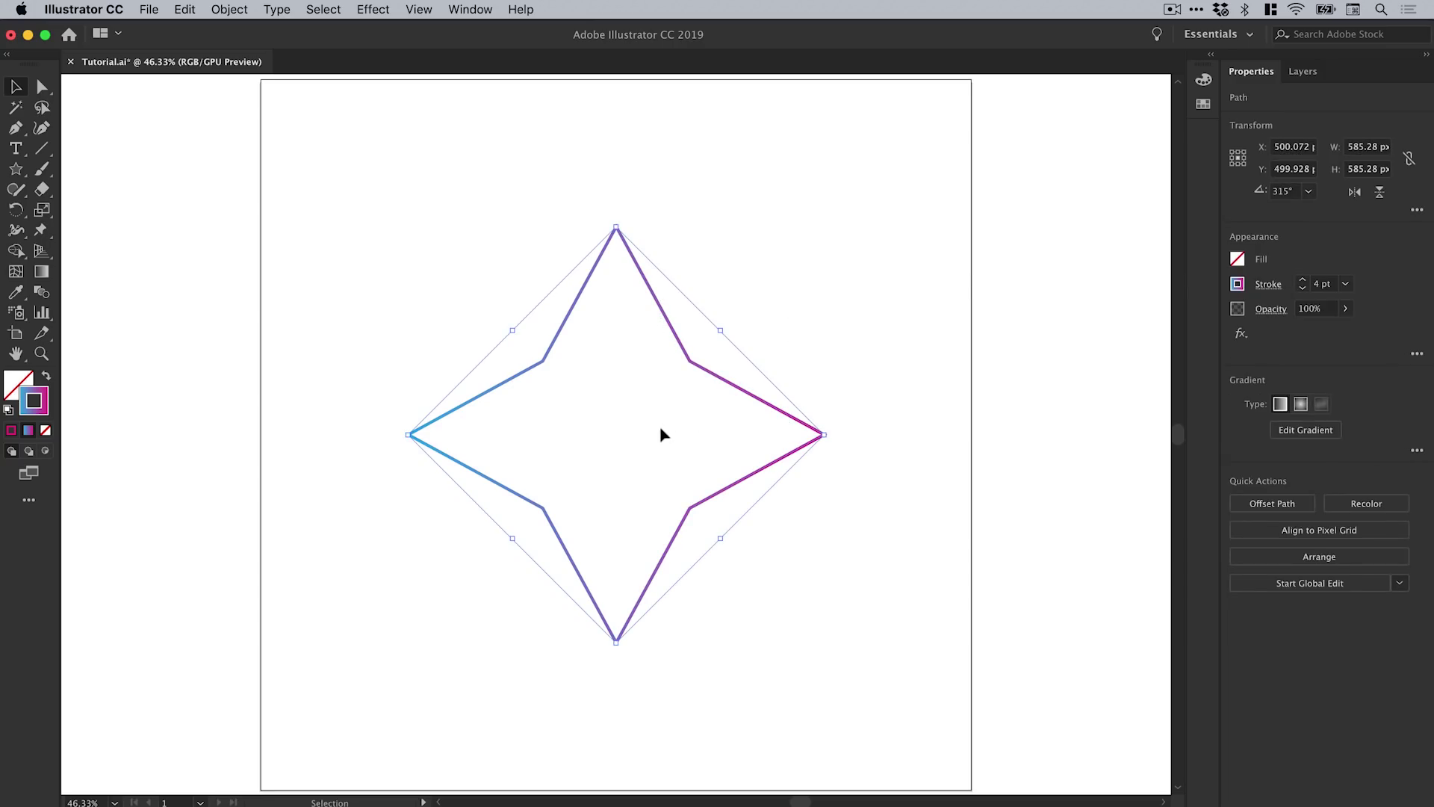
pyautogui.press('a')
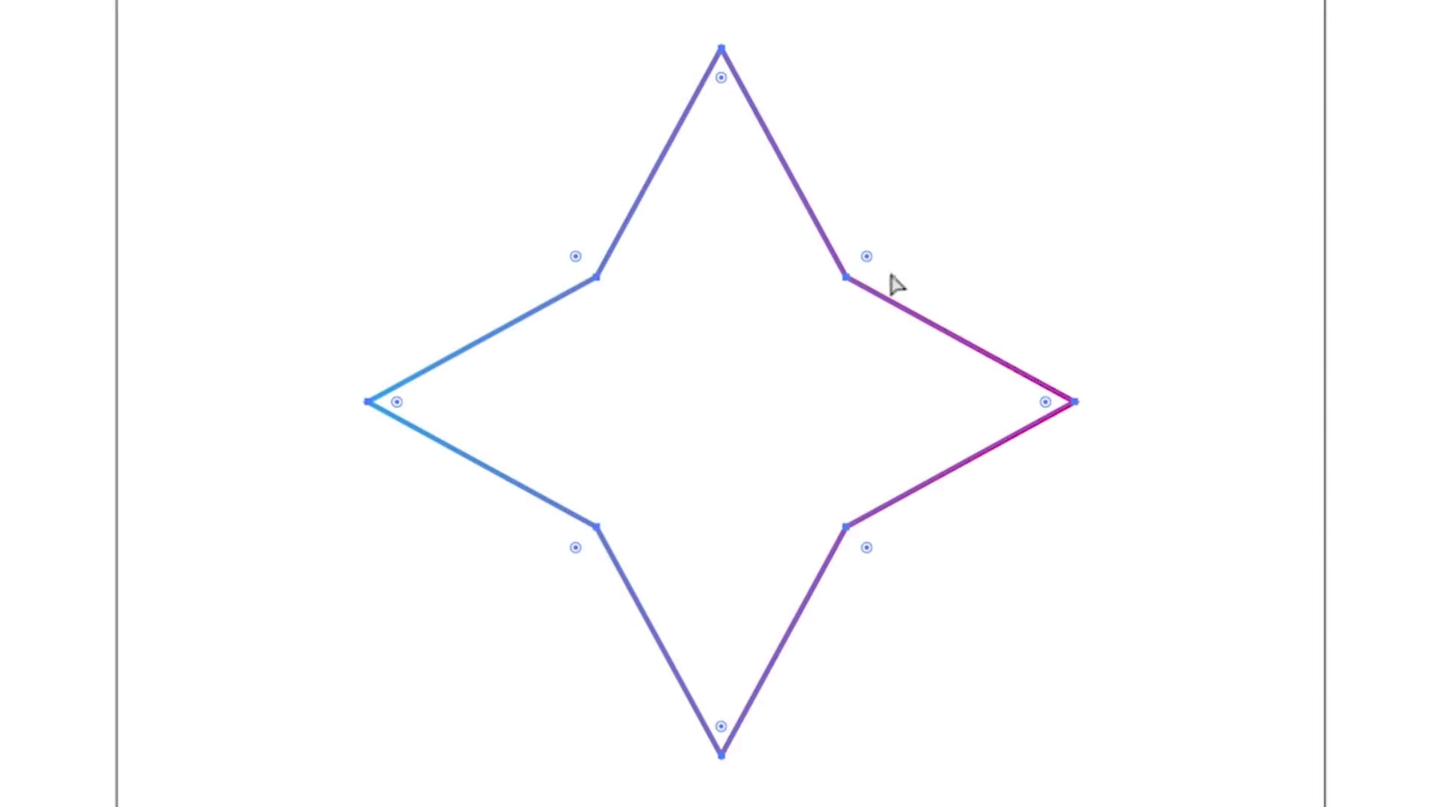
pyautogui.click(1046, 401)
pyautogui.keyDown('shift'); pyautogui.click(867, 548); pyautogui.keyUp('shift')
pyautogui.keyDown('shift'); pyautogui.click(868, 550); pyautogui.keyUp('shift')
pyautogui.keyDown('shift'); pyautogui.click(721, 80); pyautogui.keyUp('shift')
pyautogui.moveTo(721, 81); pyautogui.dragTo(720, 135)
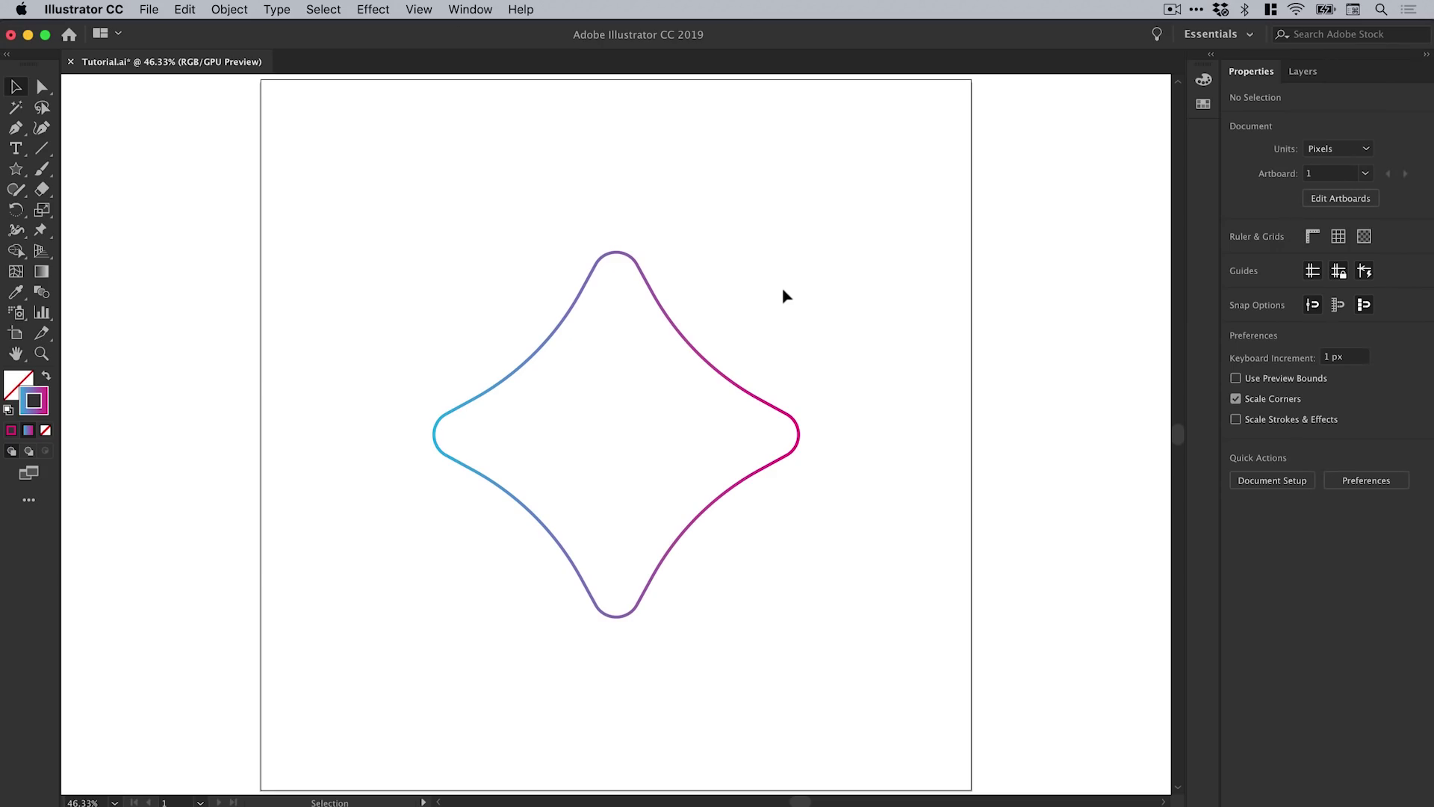
# Step: Select the rounded star and undo its accidental rotation with Edit > Undo Rotate
pyautogui.moveTo(785, 297); pyautogui.dragTo(573, 489)
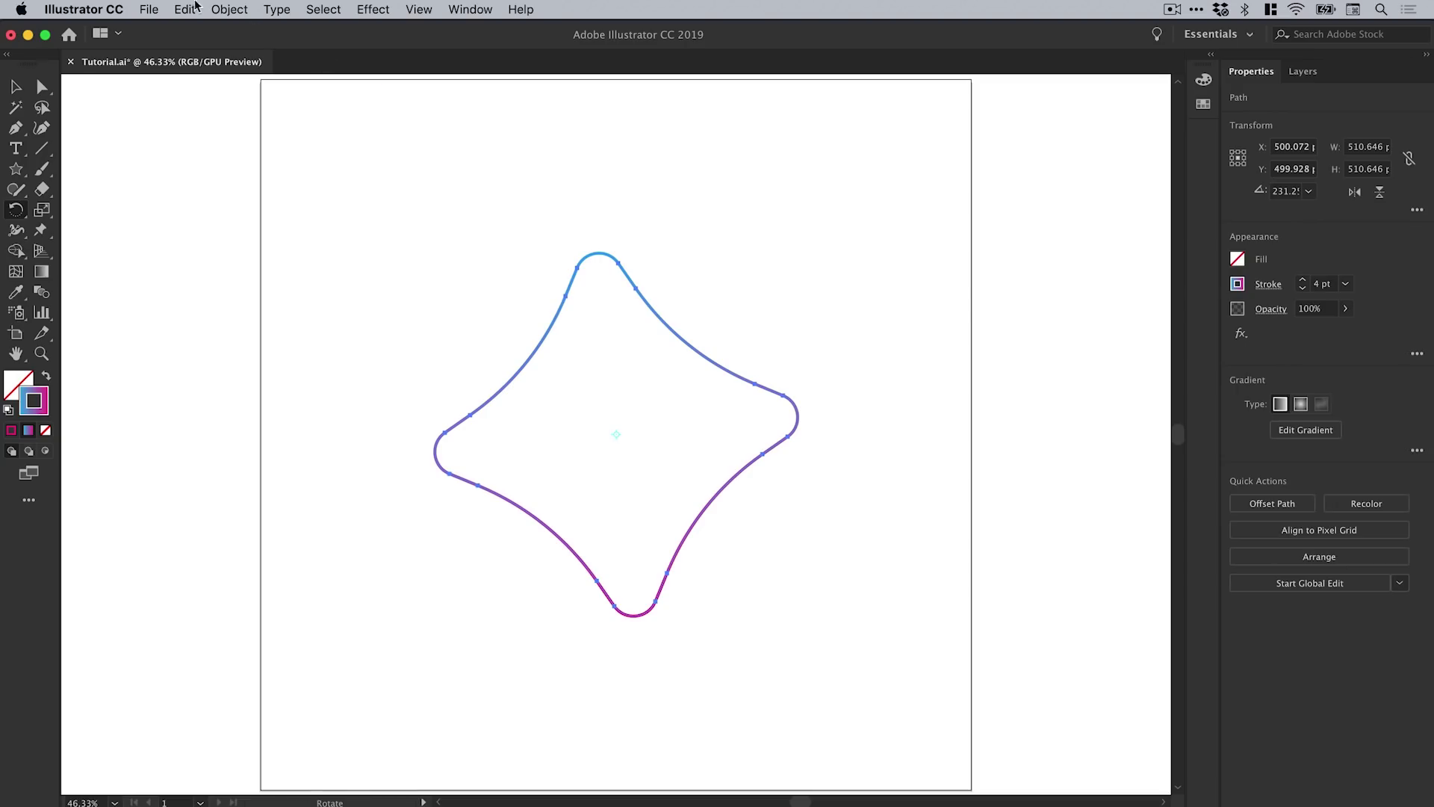
pyautogui.click(195, 6)
pyautogui.click(200, 32)
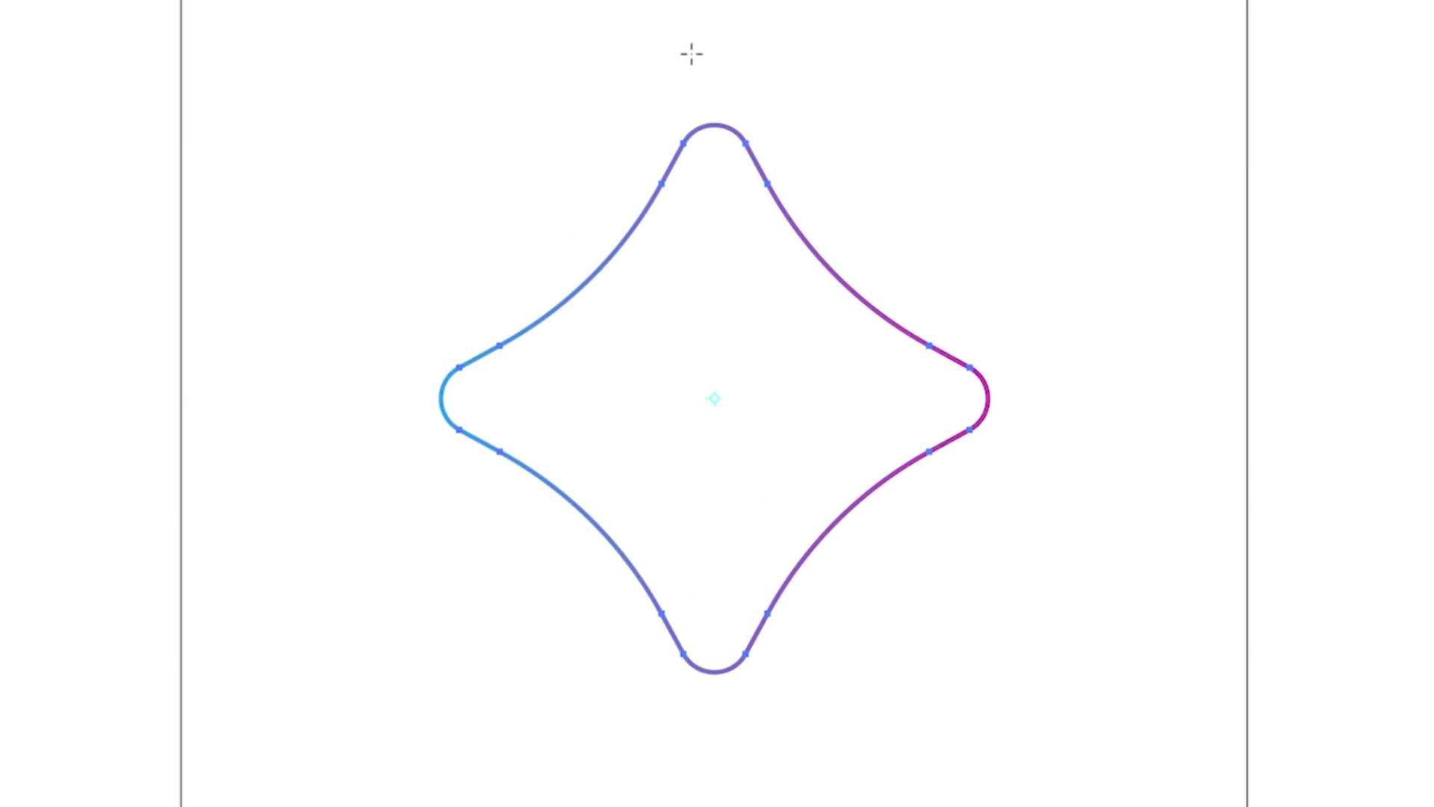
# Step: Rotate a copy by about -3.89°, then repeat with Ctrl+D to complete the ring
pyautogui.moveTo(697, 57); pyautogui.dragTo(719, 68)
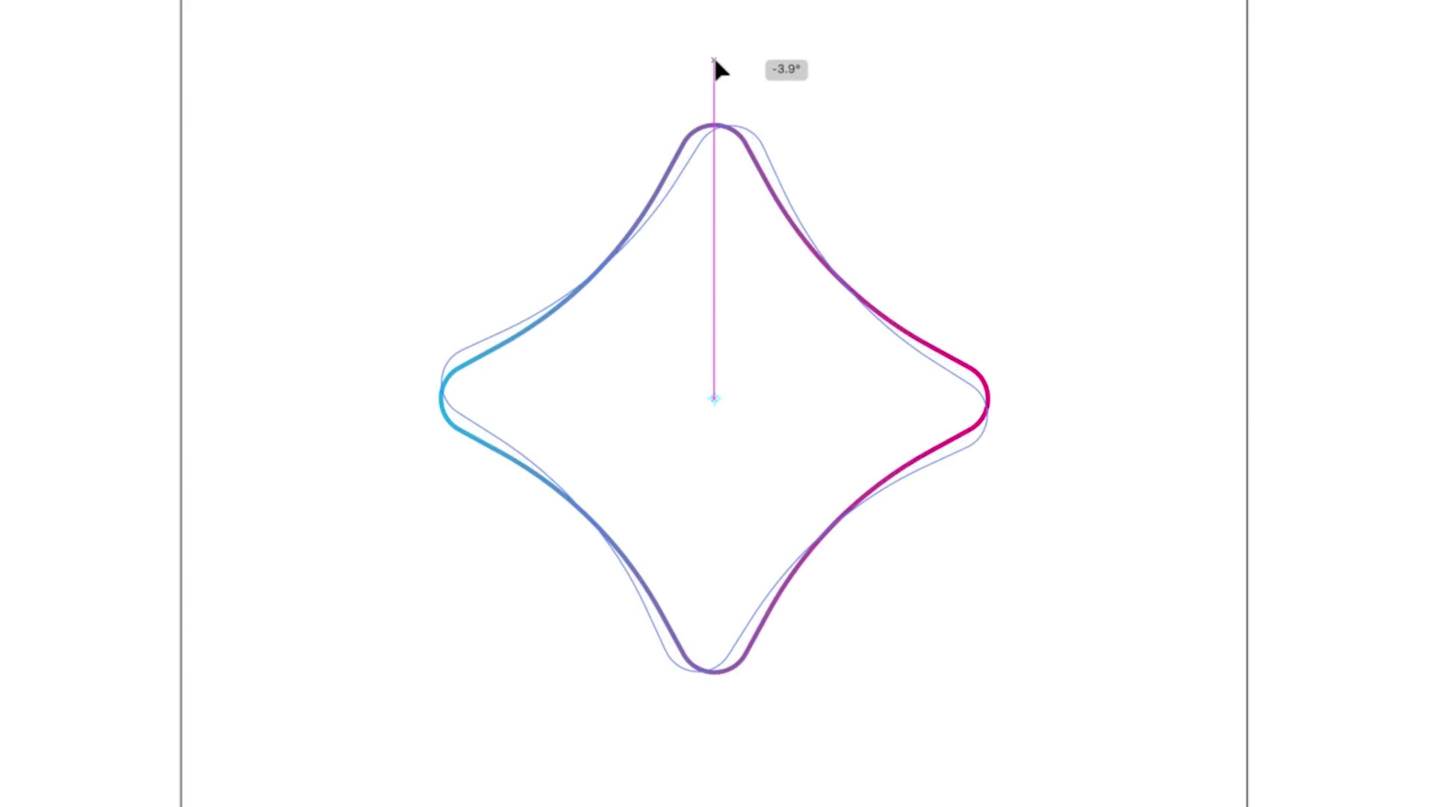
pyautogui.moveTo(714, 62); pyautogui.dragTo(715, 61)
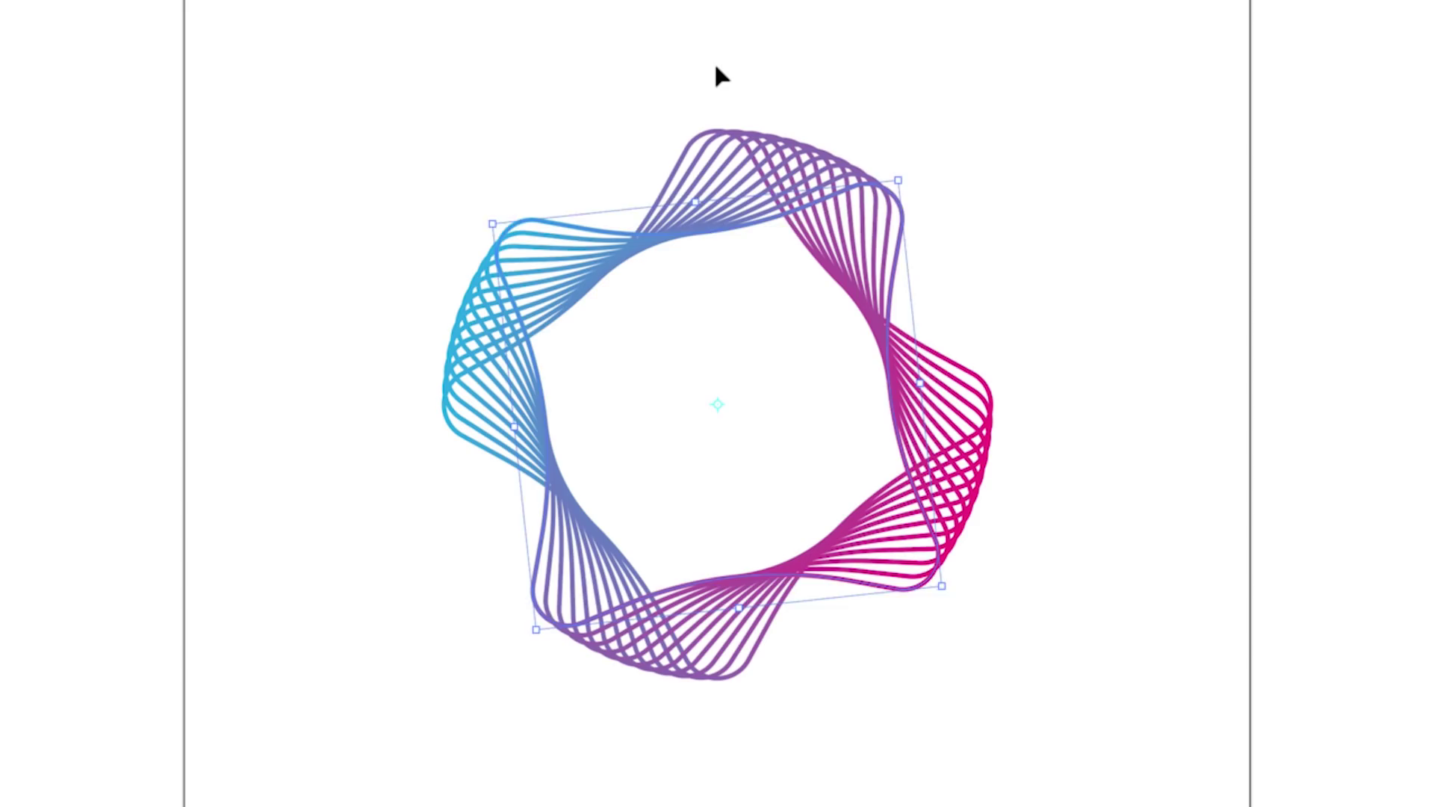
pyautogui.hotkey('ctrl', 'd')
pyautogui.hotkey('ctrl', 'd')
pyautogui.hotkey('ctrl', 'd')
pyautogui.hotkey('ctrl', 'd')
pyautogui.hotkey('ctrl', 'd')
pyautogui.hotkey('ctrl', 'd')
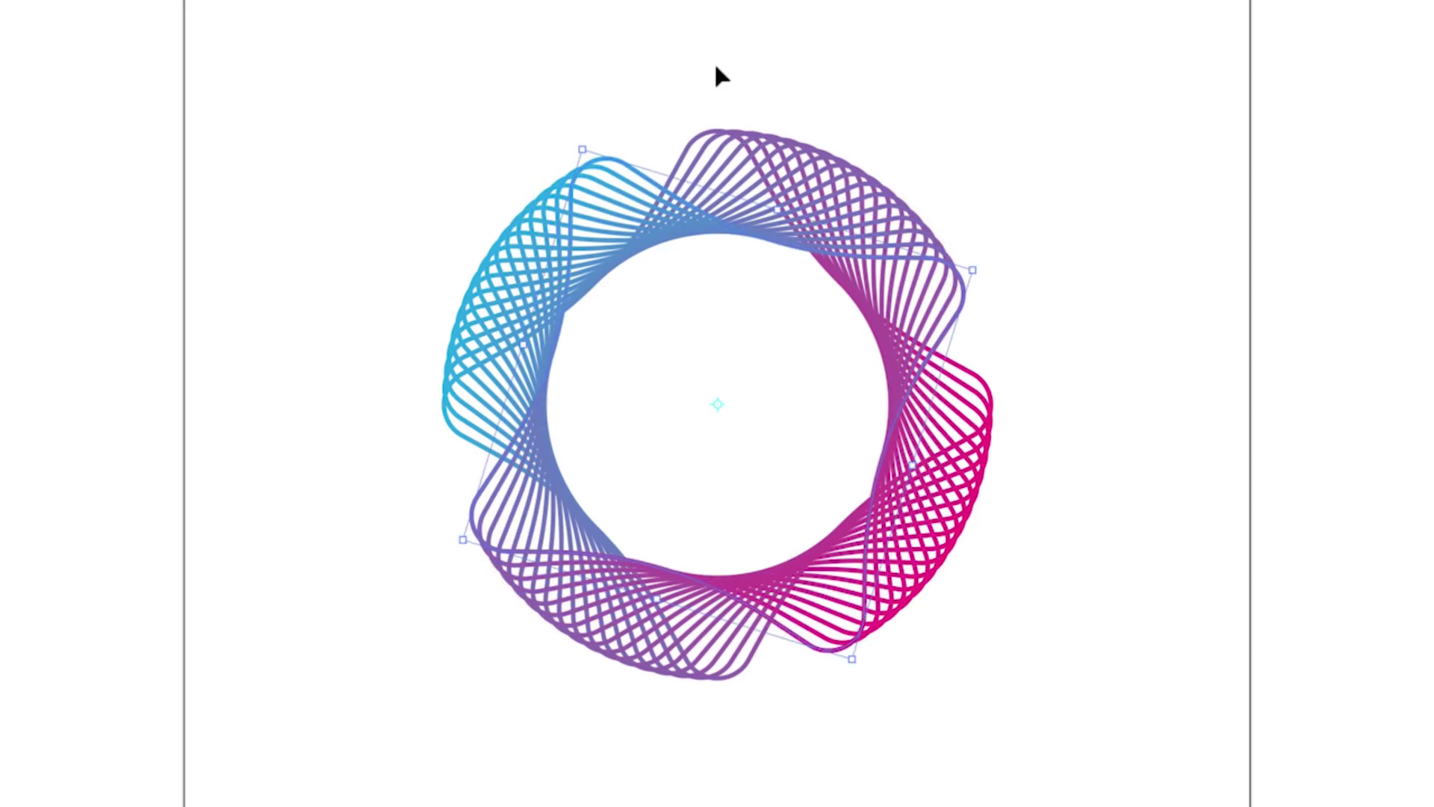
pyautogui.hotkey('ctrl', 'd')
pyautogui.hotkey('ctrl', 'd')
pyautogui.hotkey('ctrl', 'd')
pyautogui.hotkey('ctrl', 'd')
pyautogui.hotkey('ctrl', 'd')
pyautogui.hotkey('ctrl', 'd')
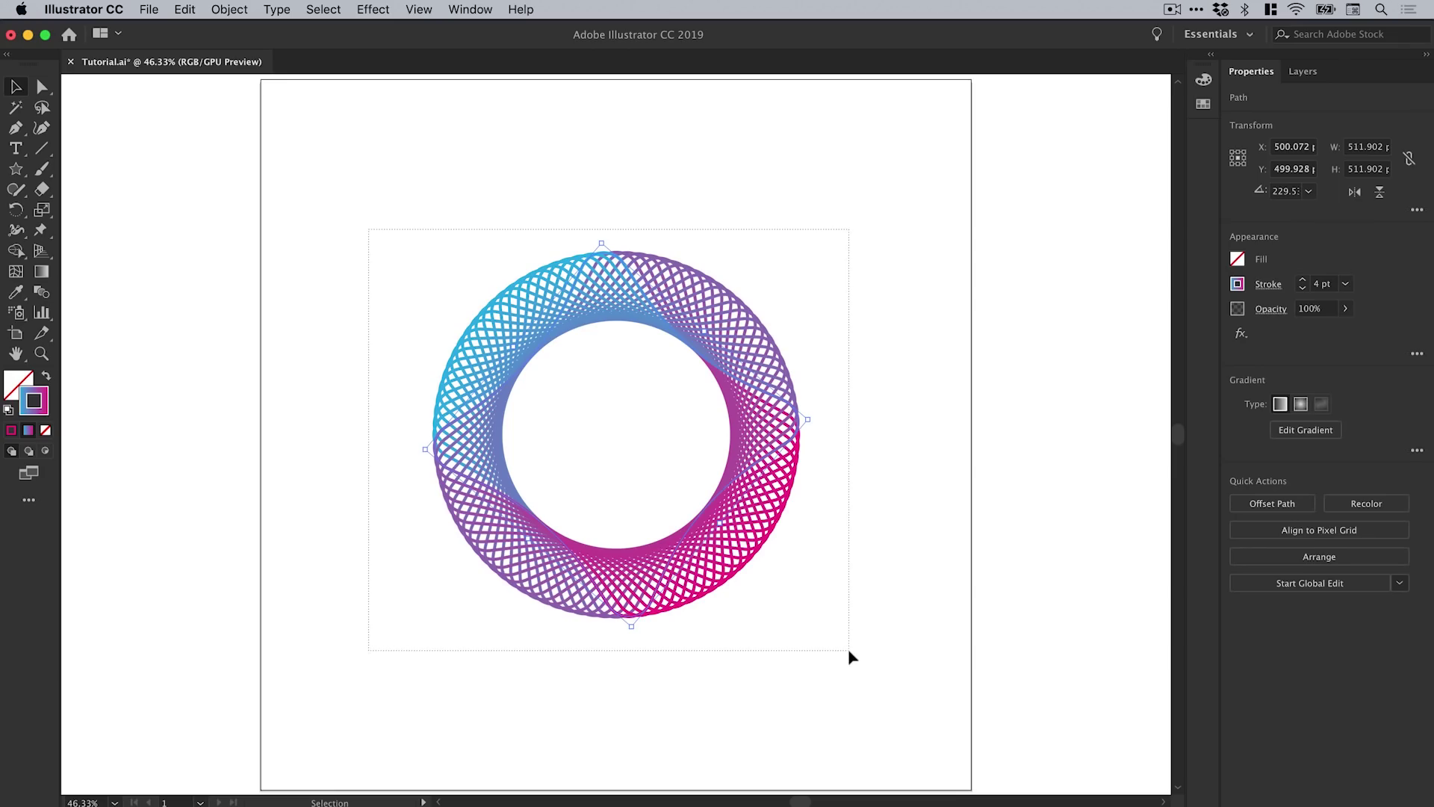
# Step: Scale the ring up to about 763.855 px, trying 2 pt and 7 pt strokes before keeping 4 pt
pyautogui.moveTo(850, 656); pyautogui.dragTo(846, 656)
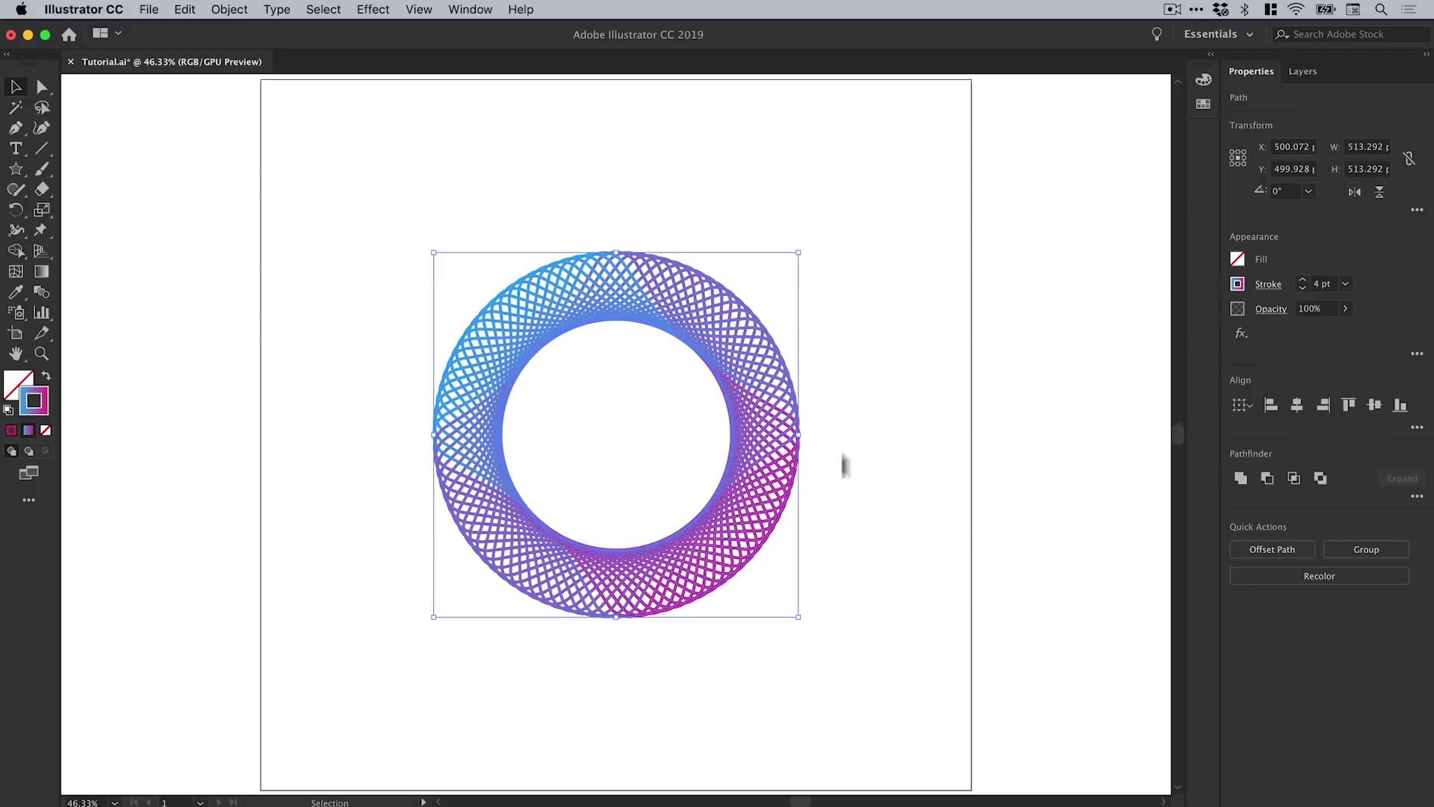
pyautogui.moveTo(798, 256); pyautogui.dragTo(889, 165)
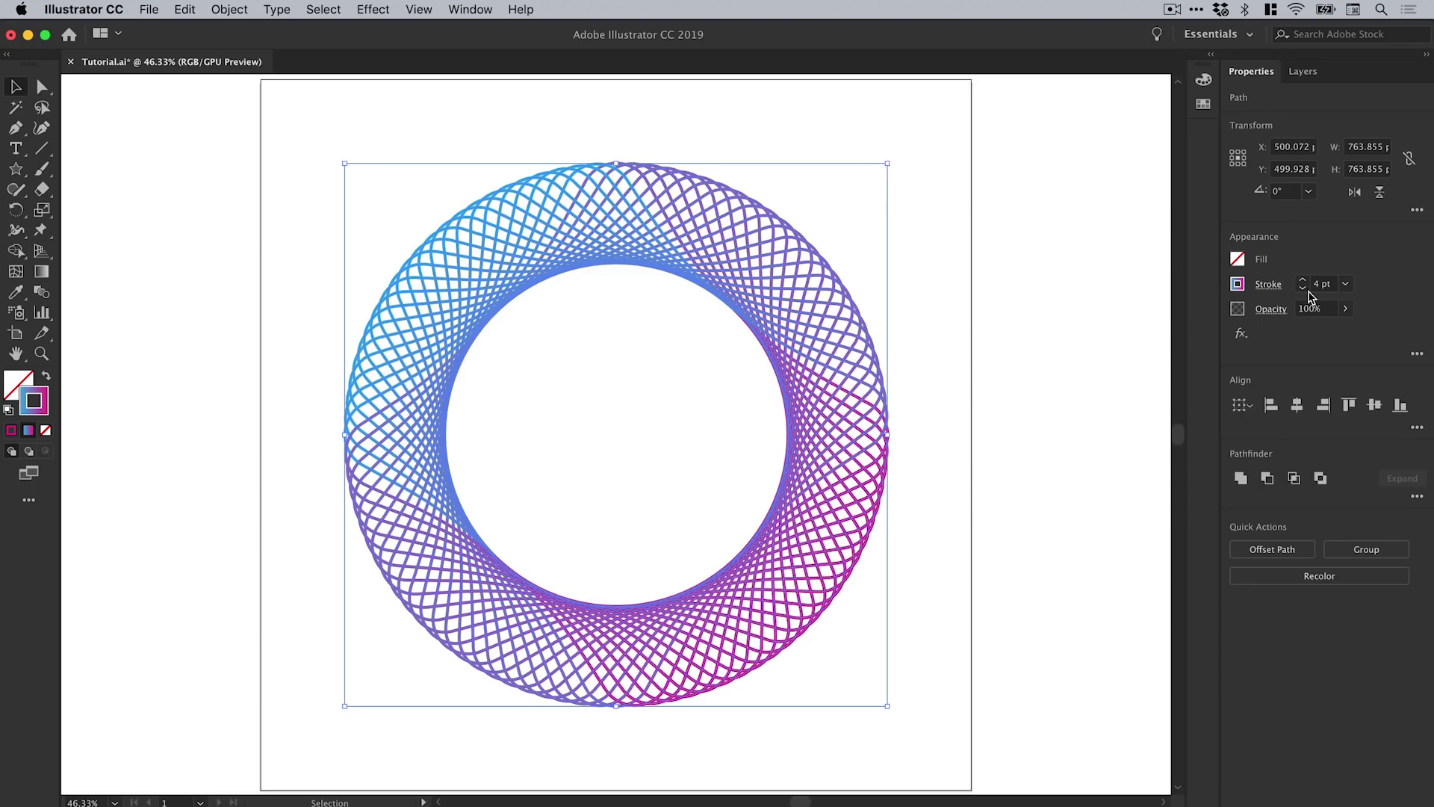
pyautogui.click(1303, 289)
pyautogui.click(1303, 289)
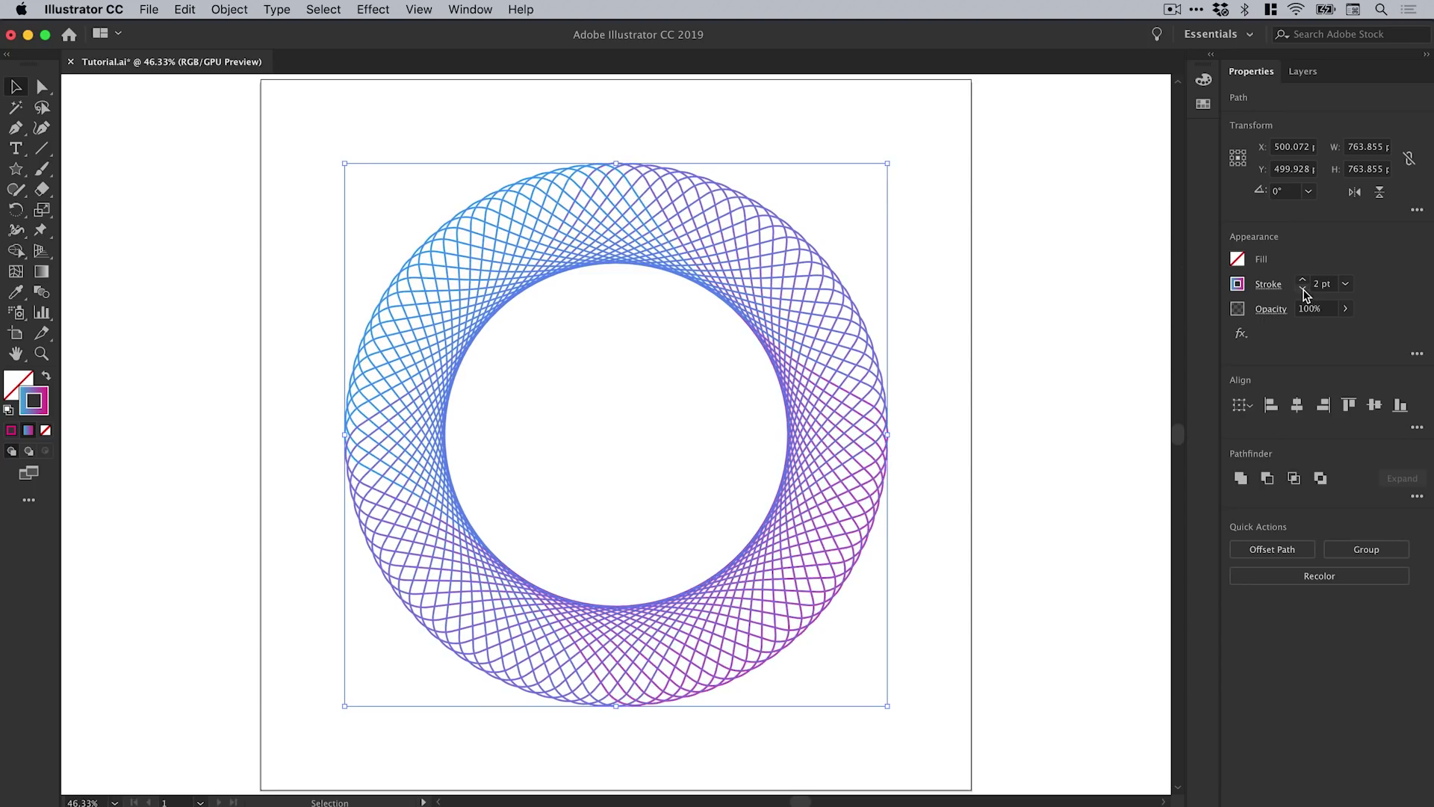
pyautogui.click(1304, 280)
pyautogui.click(1303, 280)
pyautogui.click(1304, 280)
pyautogui.click(1303, 280)
pyautogui.click(1303, 280)
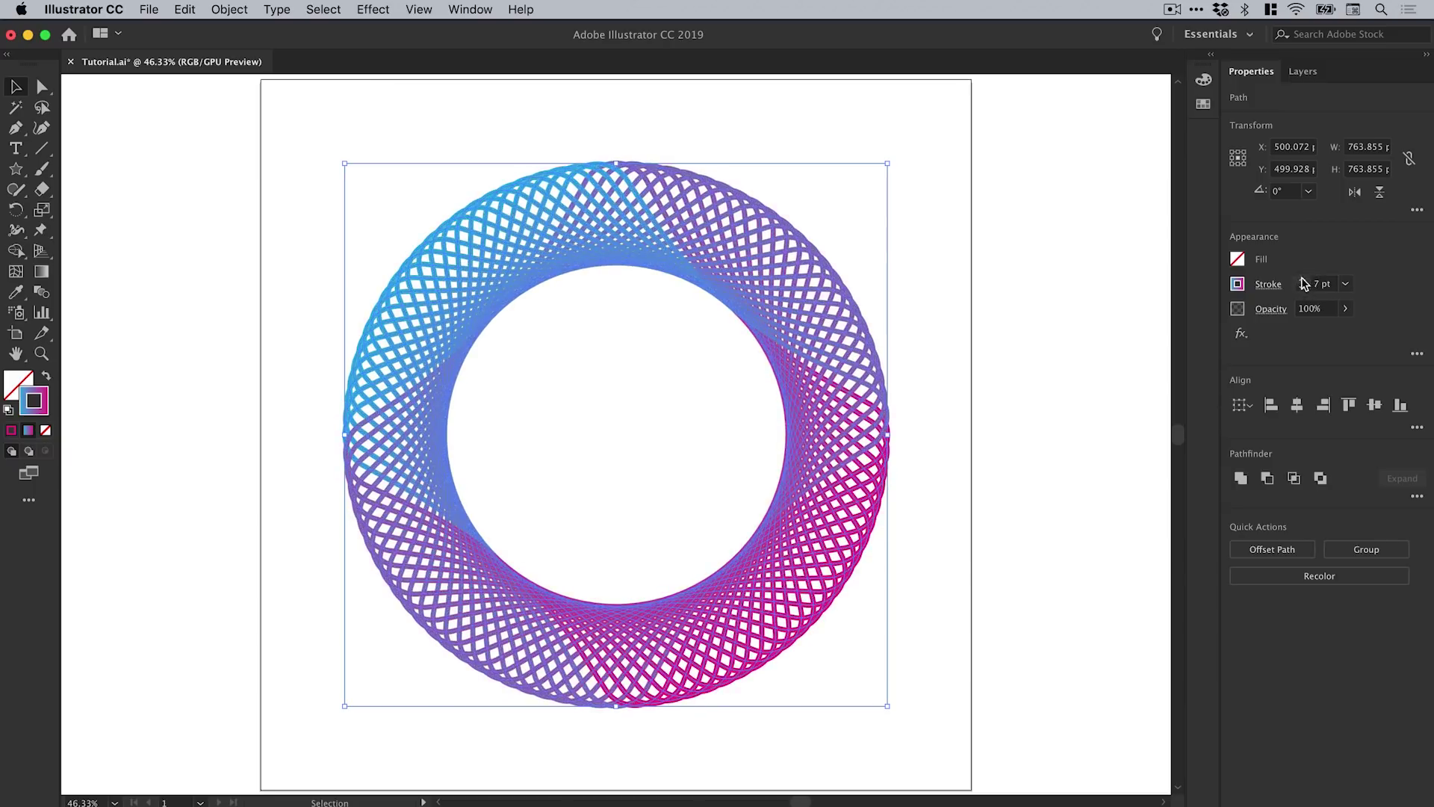
pyautogui.click(1303, 288)
pyautogui.click(1303, 289)
pyautogui.click(1304, 288)
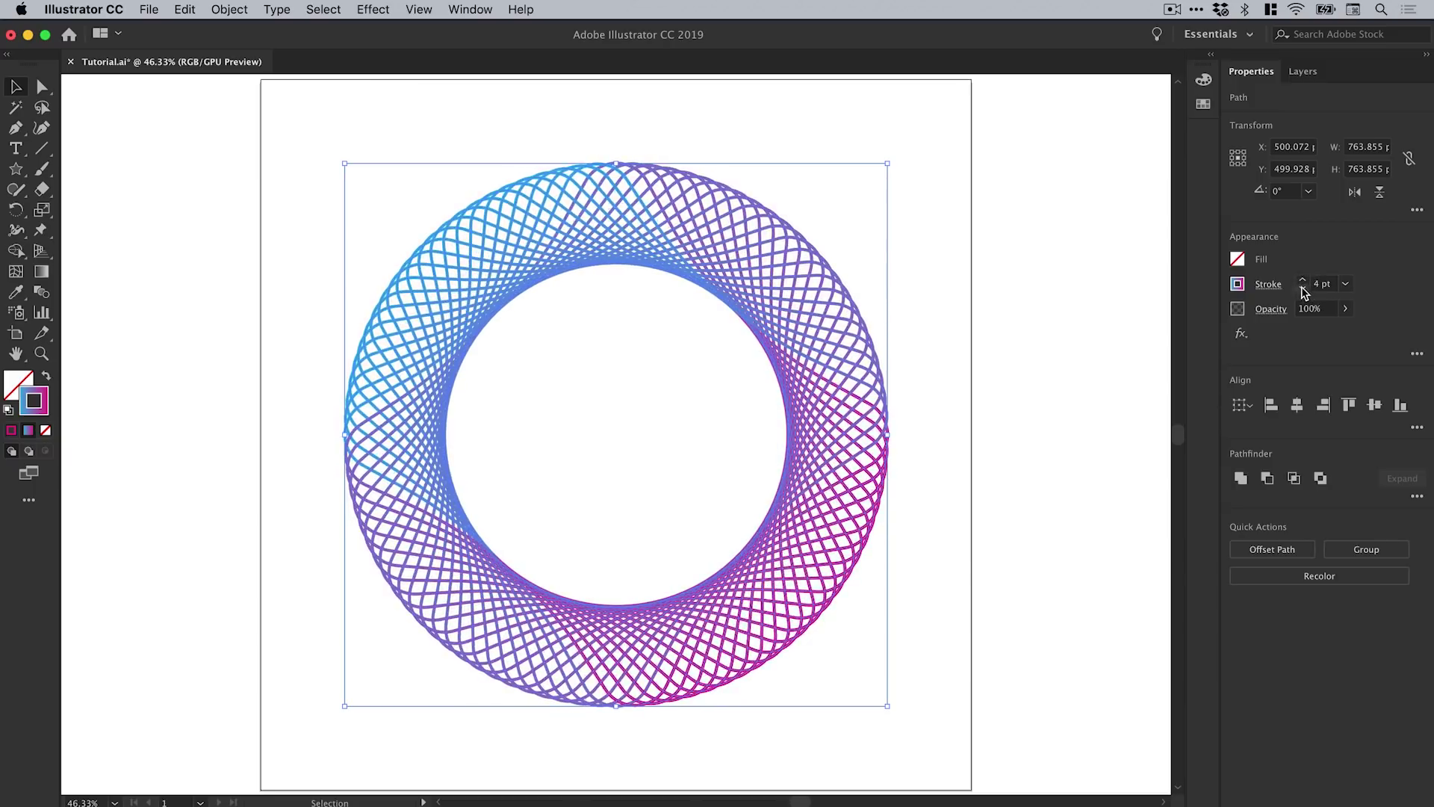
pyautogui.click(1071, 334)
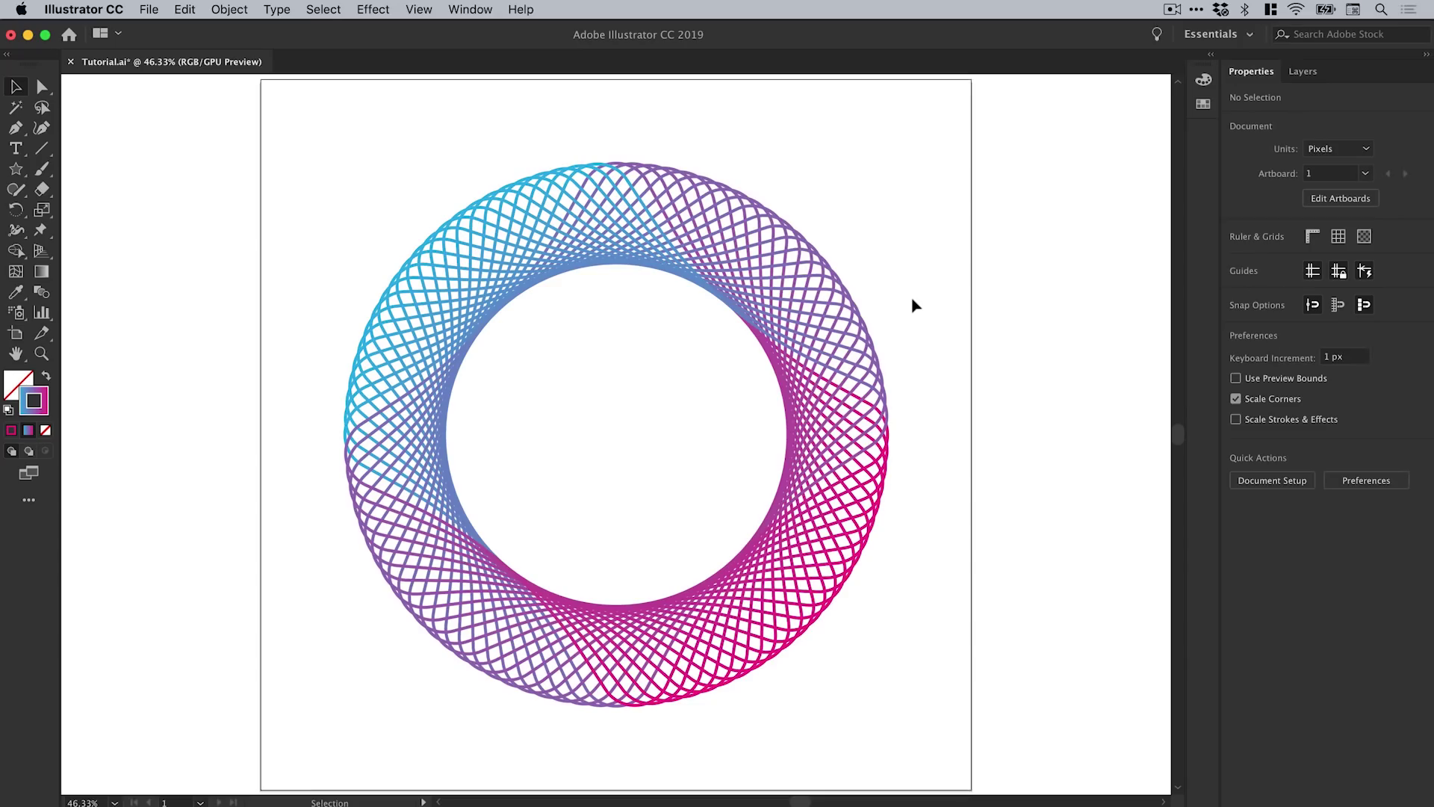
pyautogui.moveTo(915, 306); pyautogui.dragTo(307, 632)
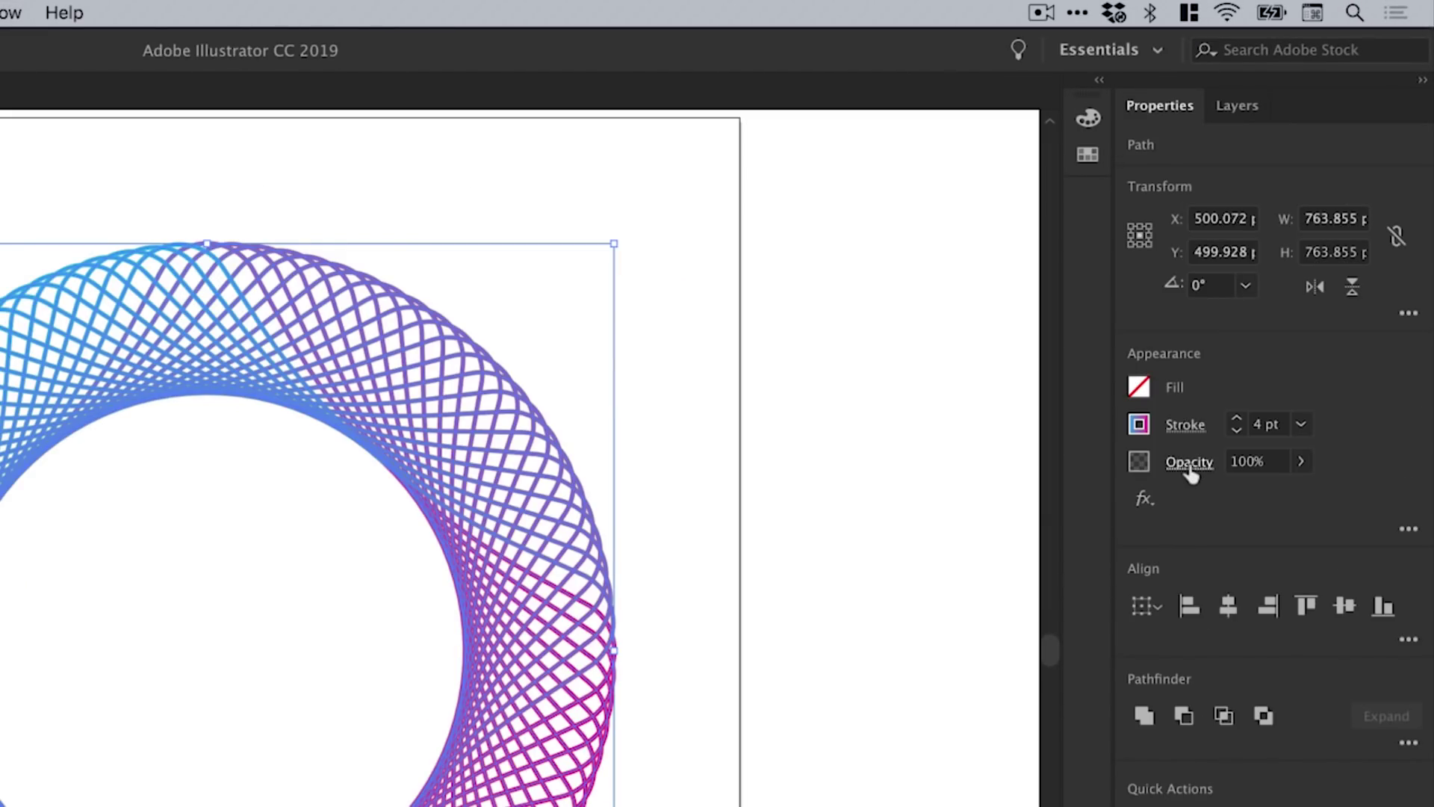
# Step: Choose Multiply as the ring's blend mode in the Transparency panel
pyautogui.click(1190, 463)
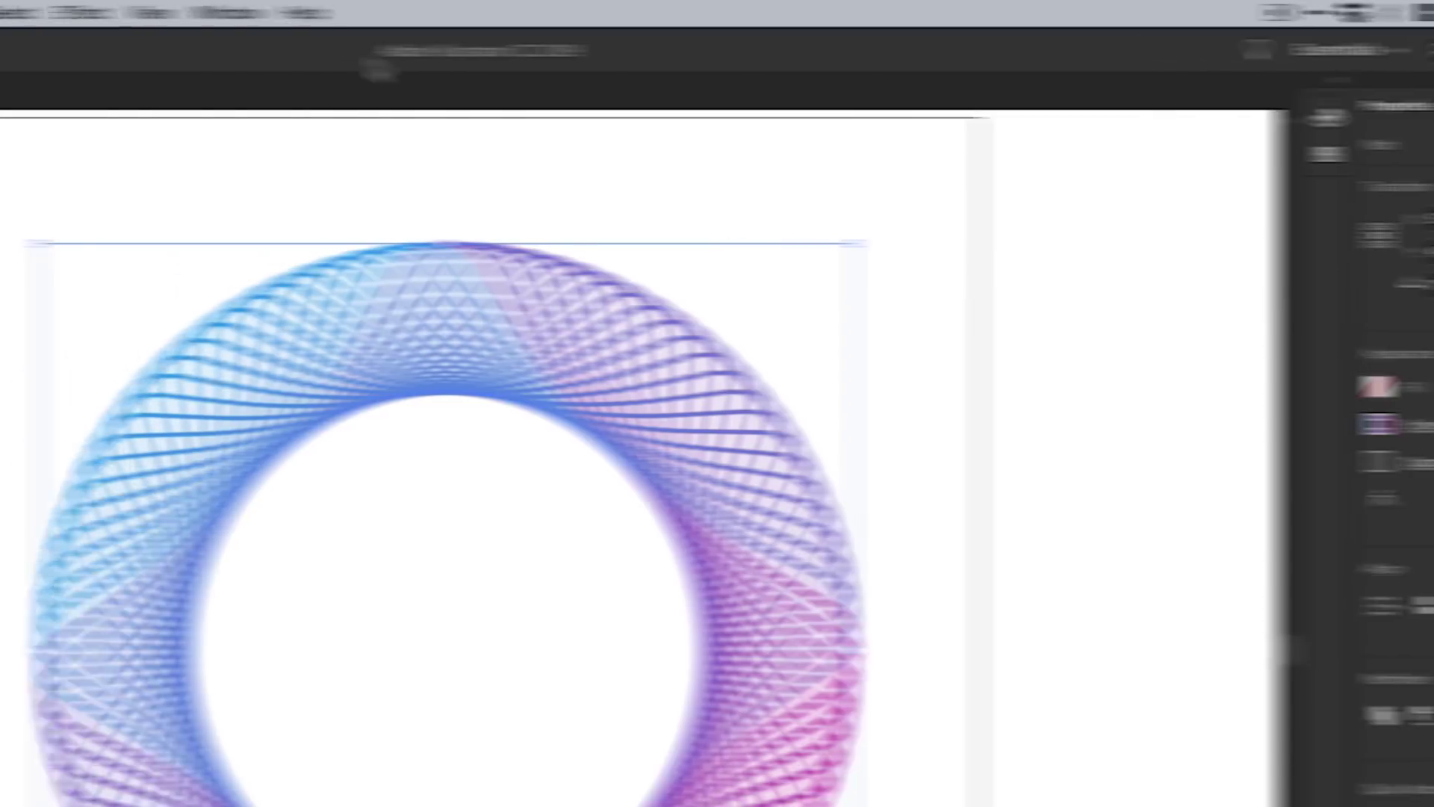
pyautogui.click(265, 13)
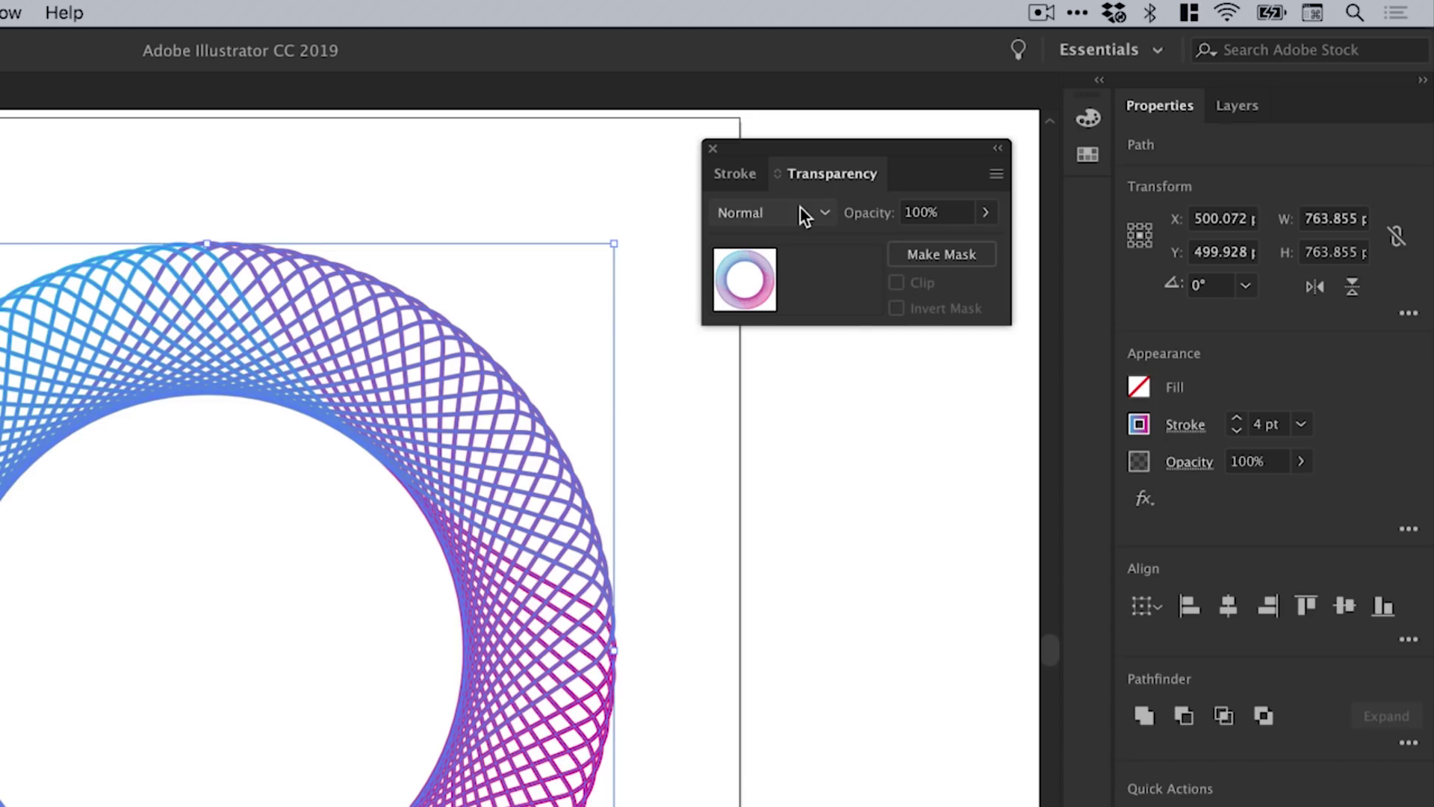
pyautogui.click(800, 212)
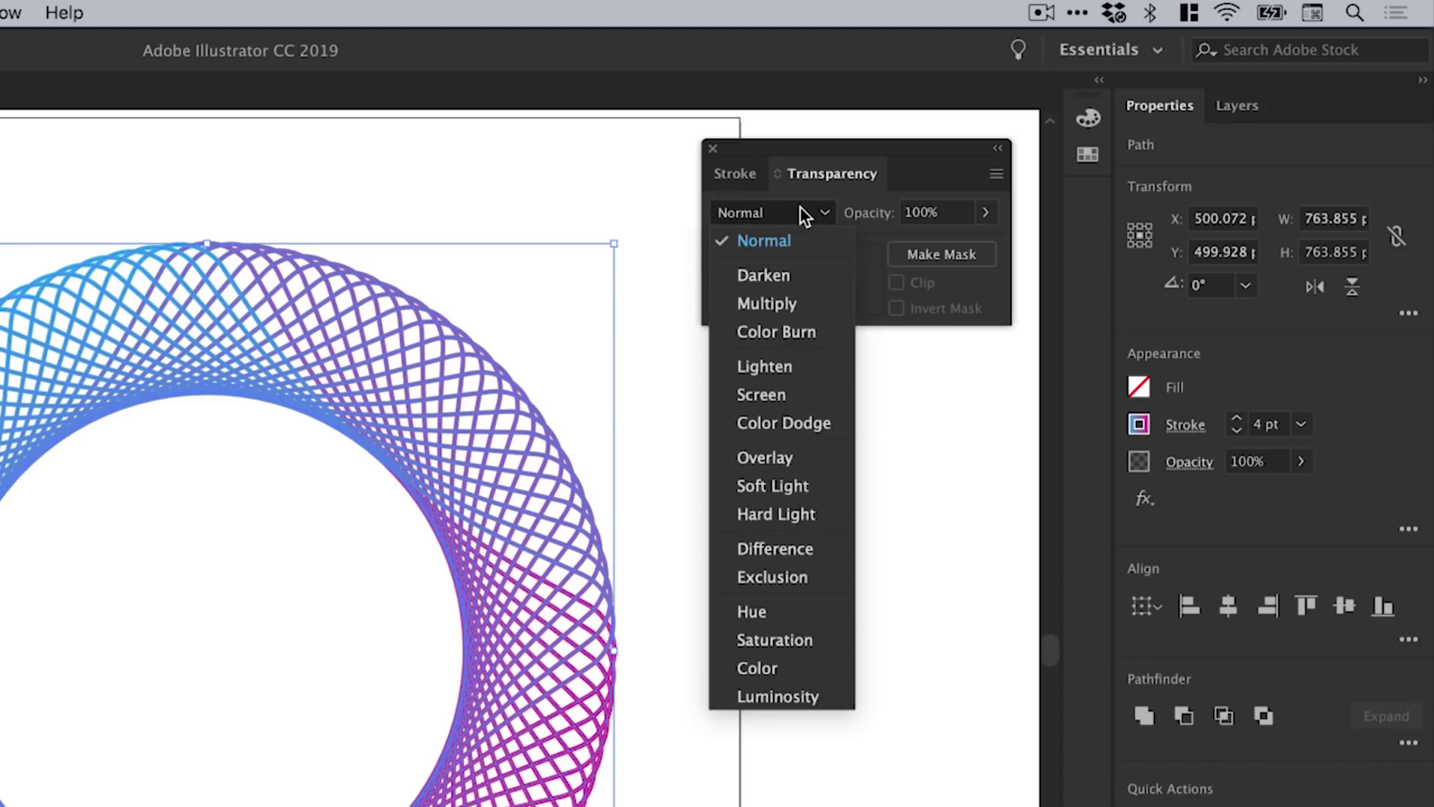
pyautogui.click(786, 299)
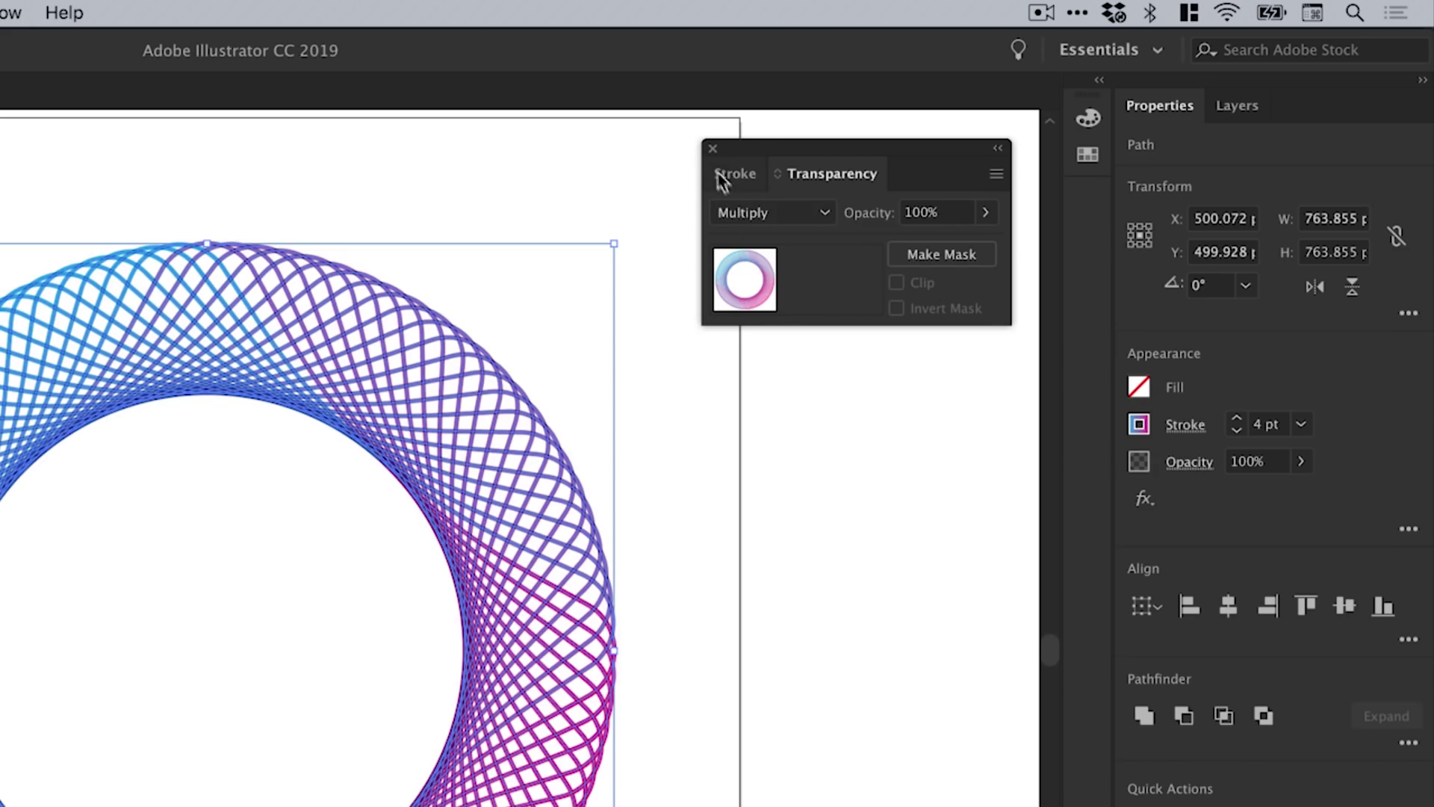